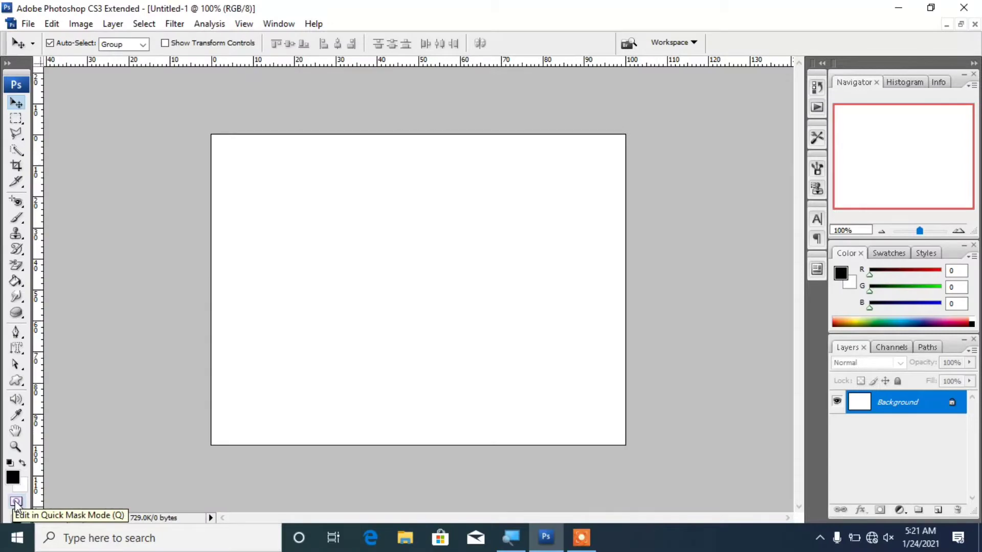
Enter Quick Mask mode with its options set to colour the selected areas at 50% opacity.
double_click(16, 503)
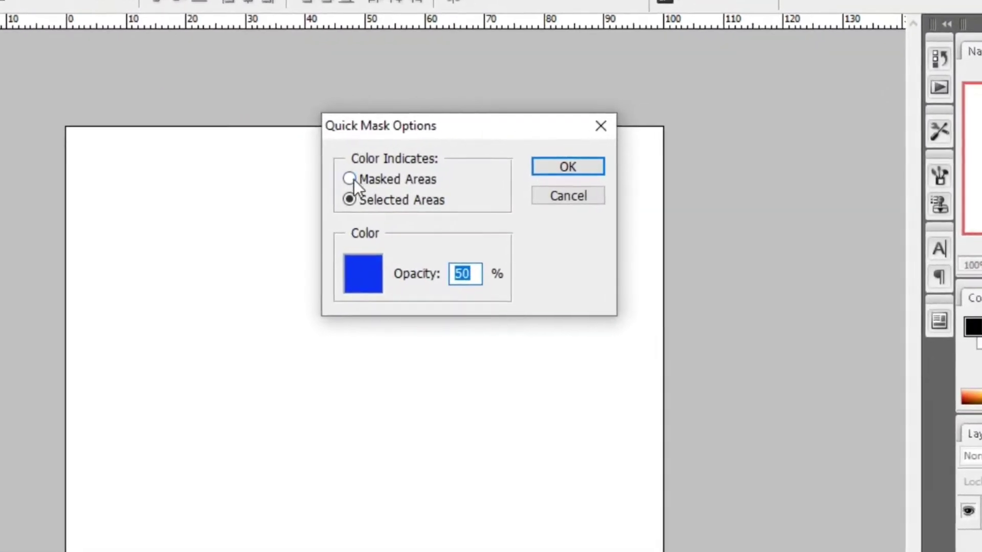
click(336, 181)
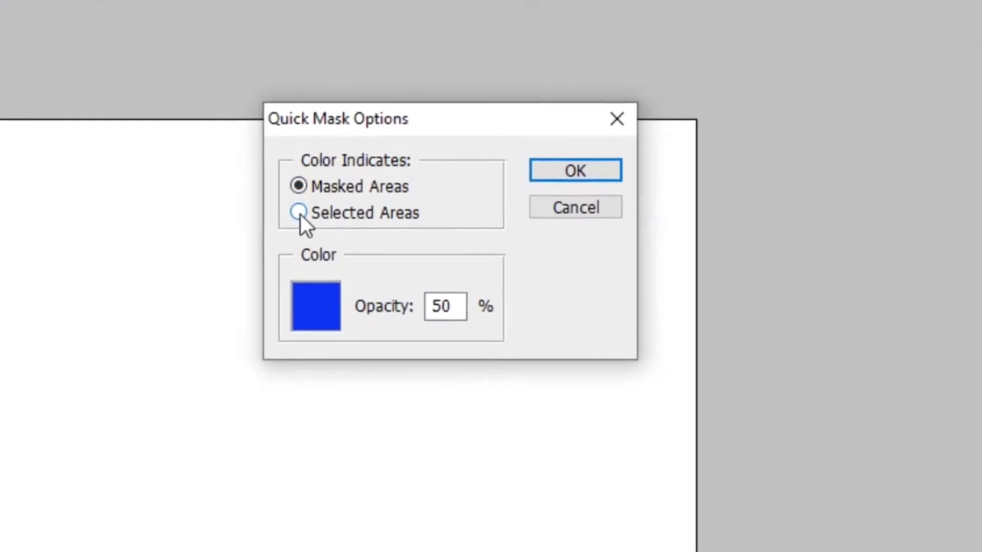
click(337, 203)
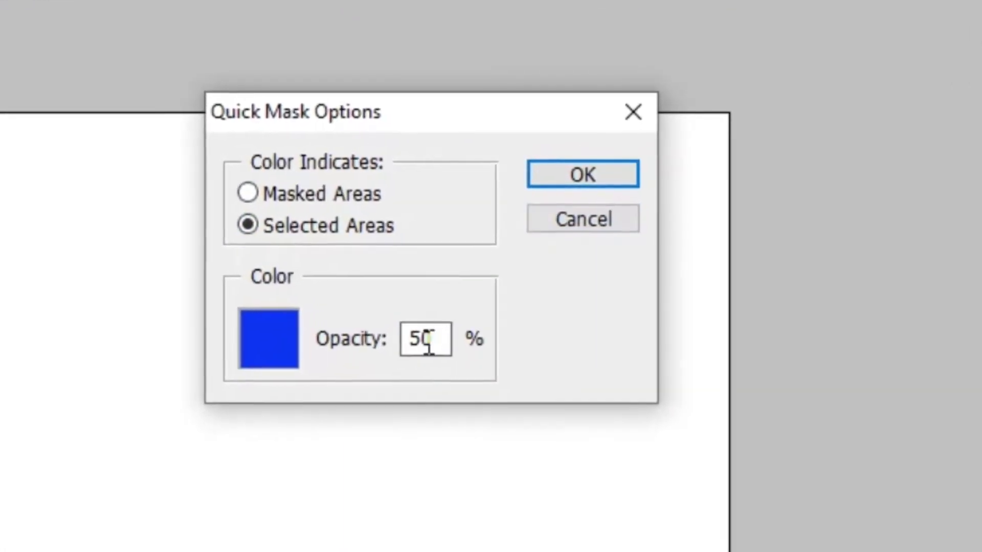
click(446, 311)
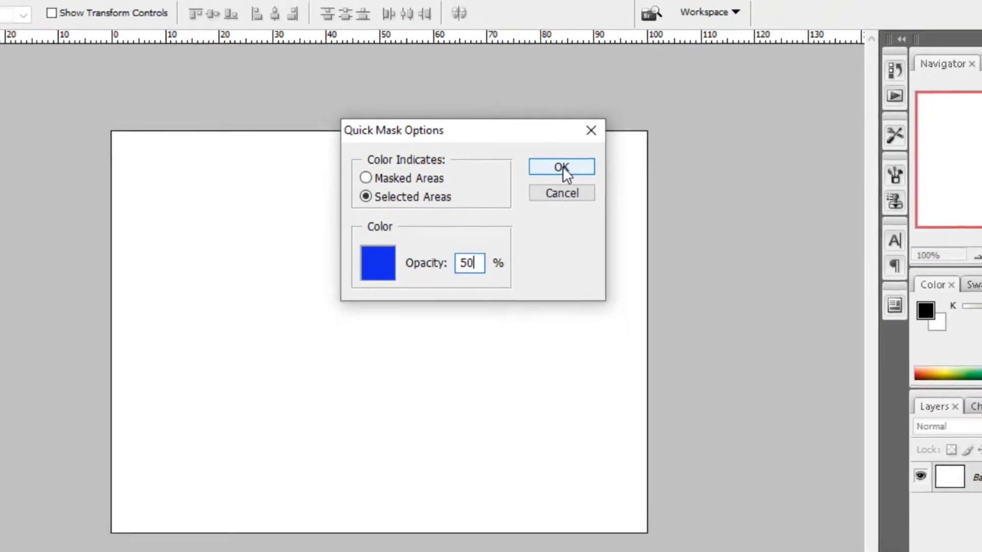
click(562, 165)
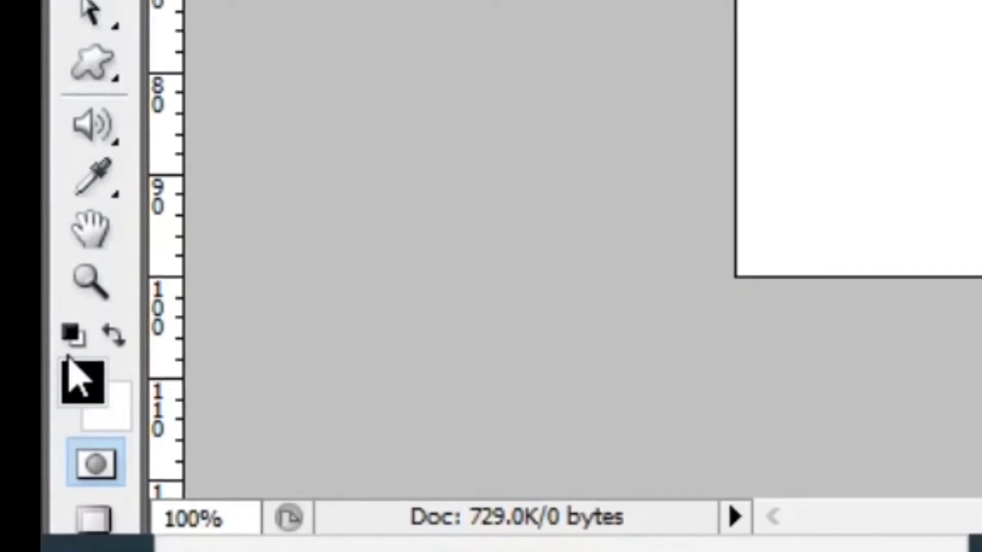
Draw a wide elliptical selection around the middle of the canvas with the Elliptical Marquee tool.
click(117, 326)
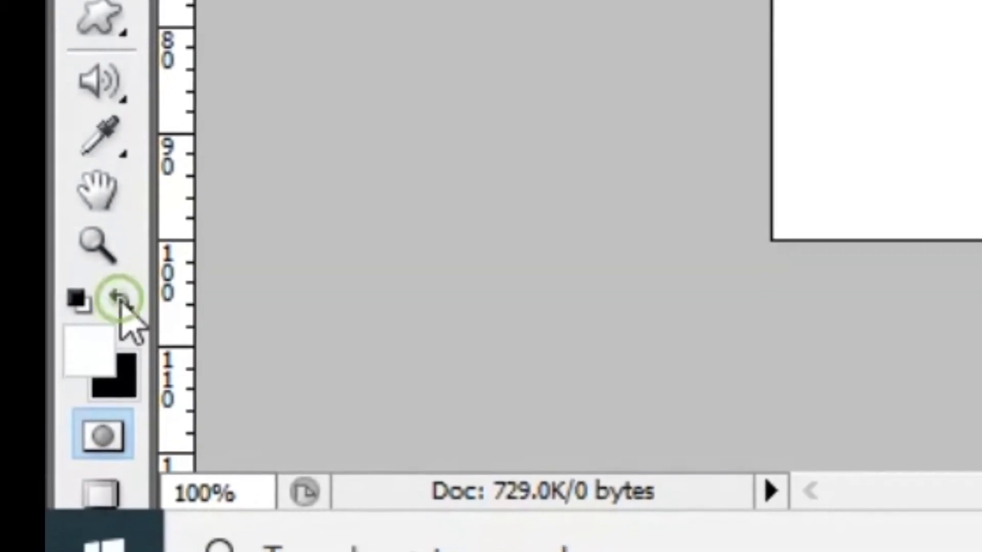
click(122, 293)
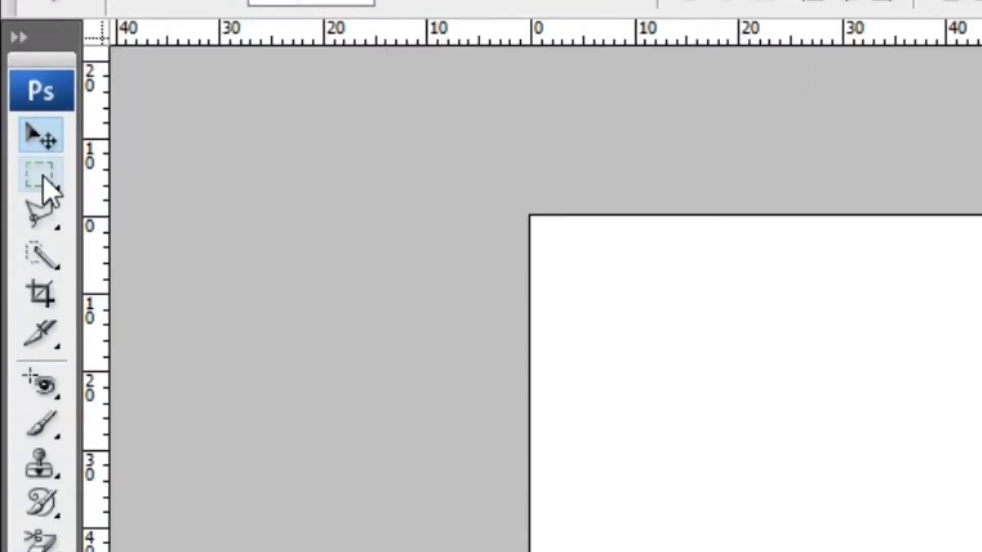
click(40, 176)
click(149, 208)
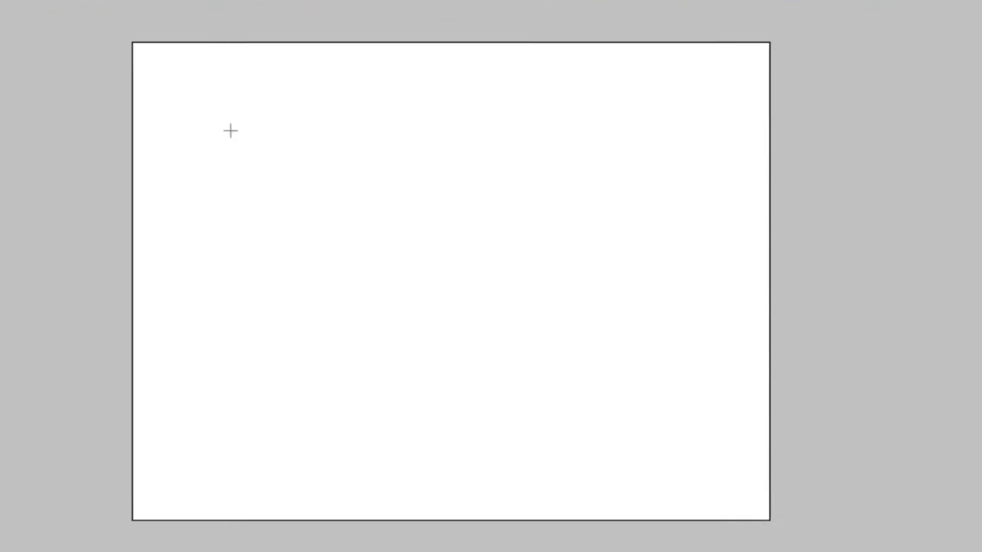
drag(278, 163, 573, 363)
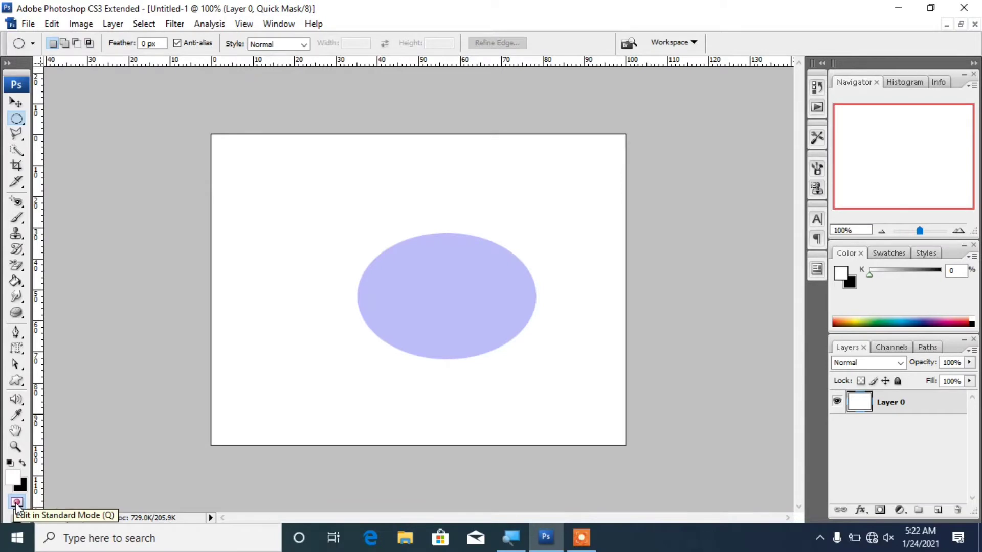
Set the Quick Mask overlay colour to green (2eca22) and its opacity to 35%.
double_click(16, 504)
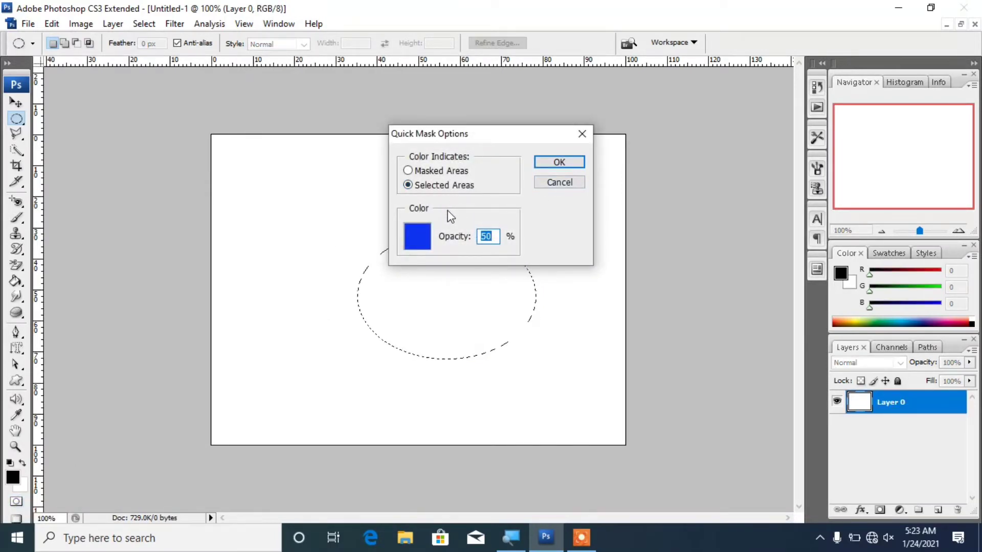
click(425, 246)
click(793, 312)
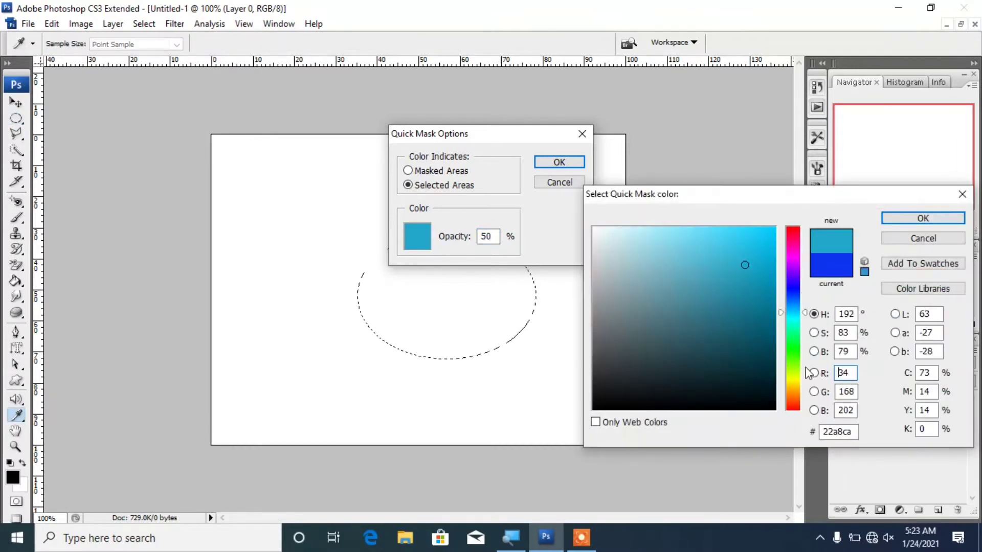
click(792, 352)
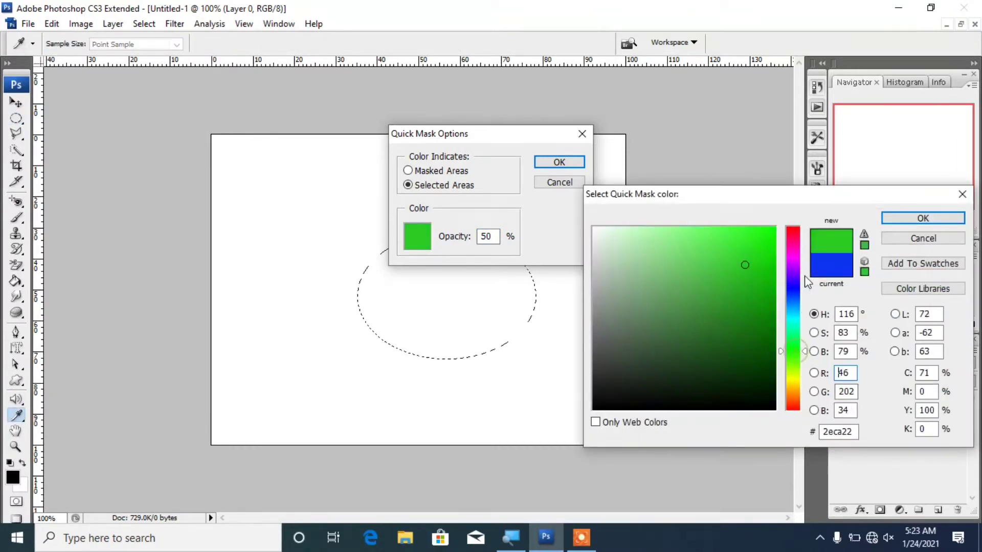
click(930, 217)
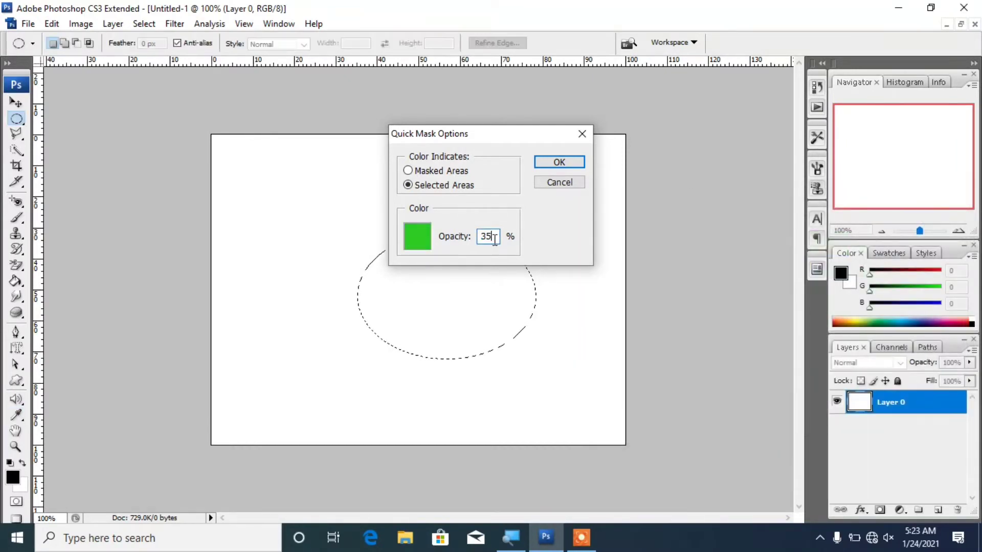
click(566, 162)
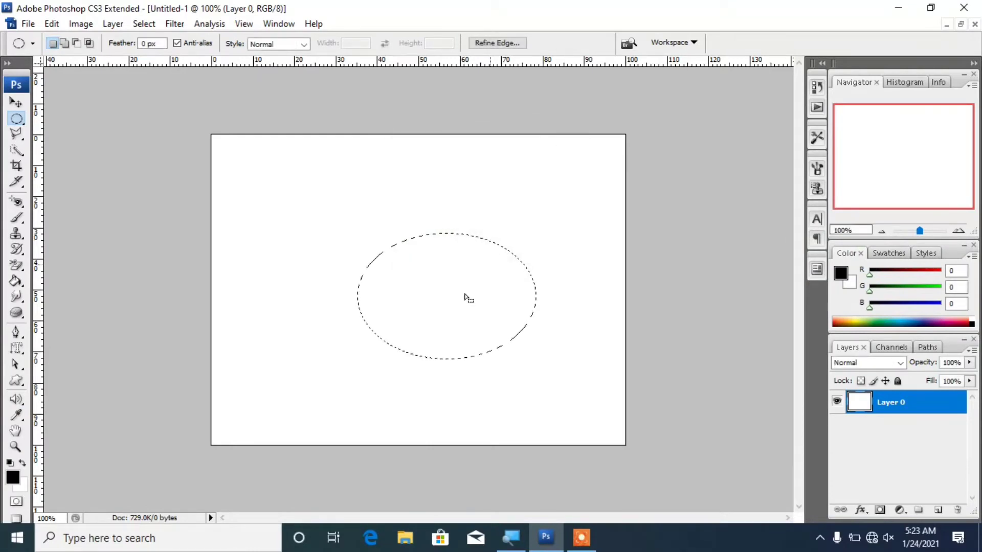
Toggle Quick Mask mode to compare the ellipse's green overlay with its selection outline.
click(16, 503)
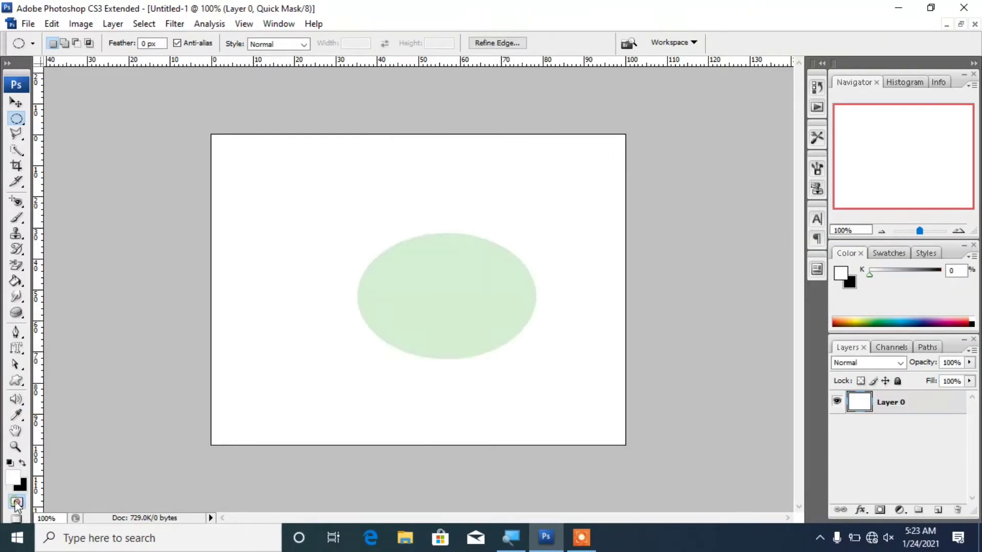
click(16, 502)
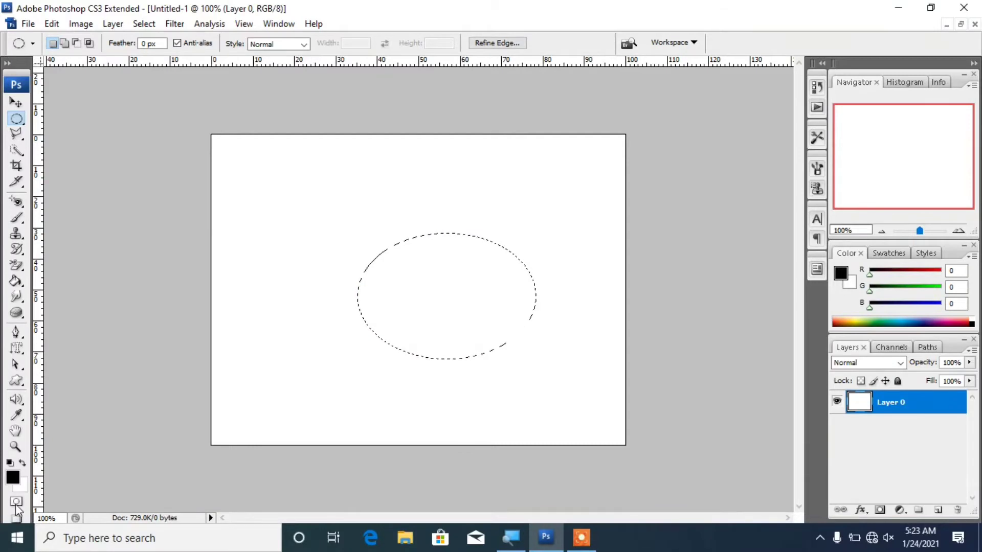
click(16, 503)
Change the Quick Mask overlay colour to pinkish red (fa1a54) at 50% opacity.
double_click(16, 502)
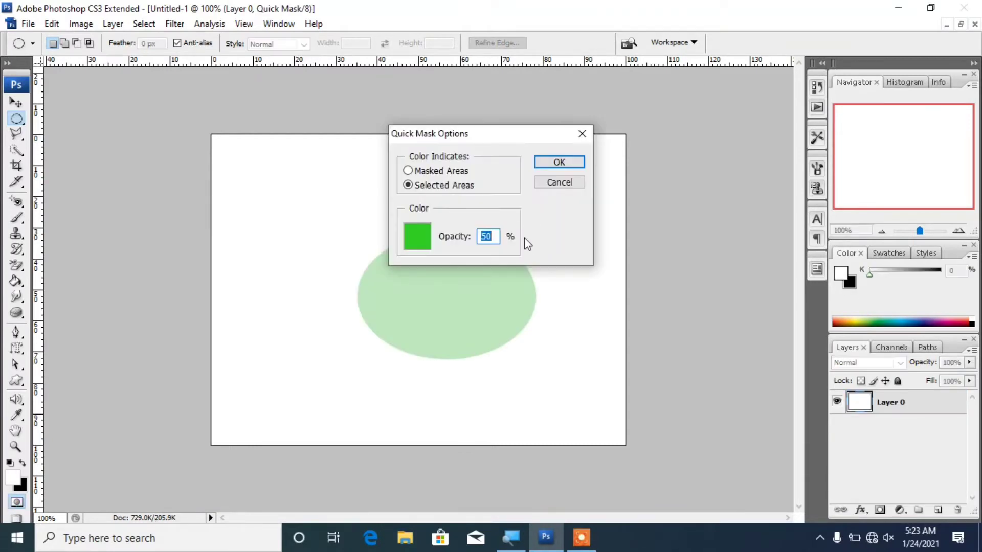
click(428, 240)
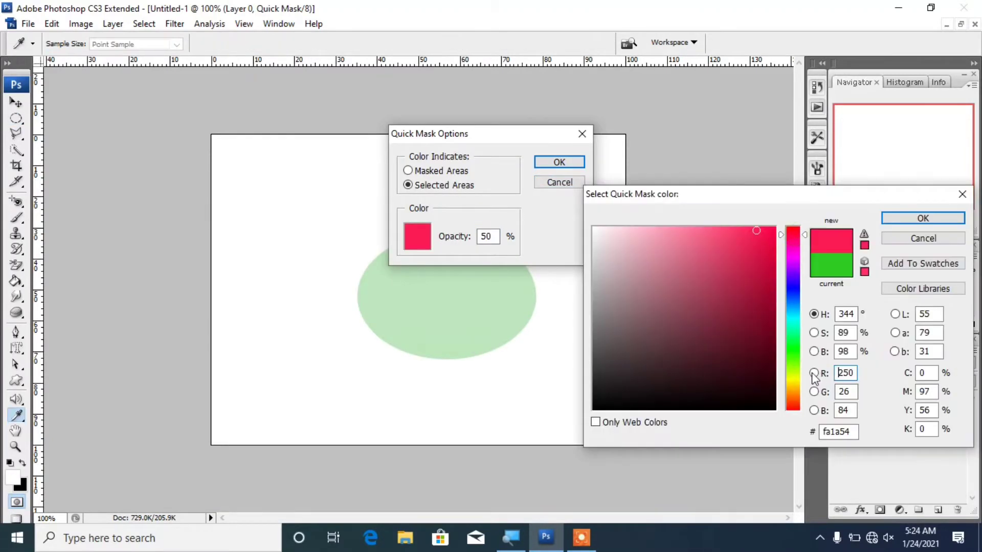
click(929, 221)
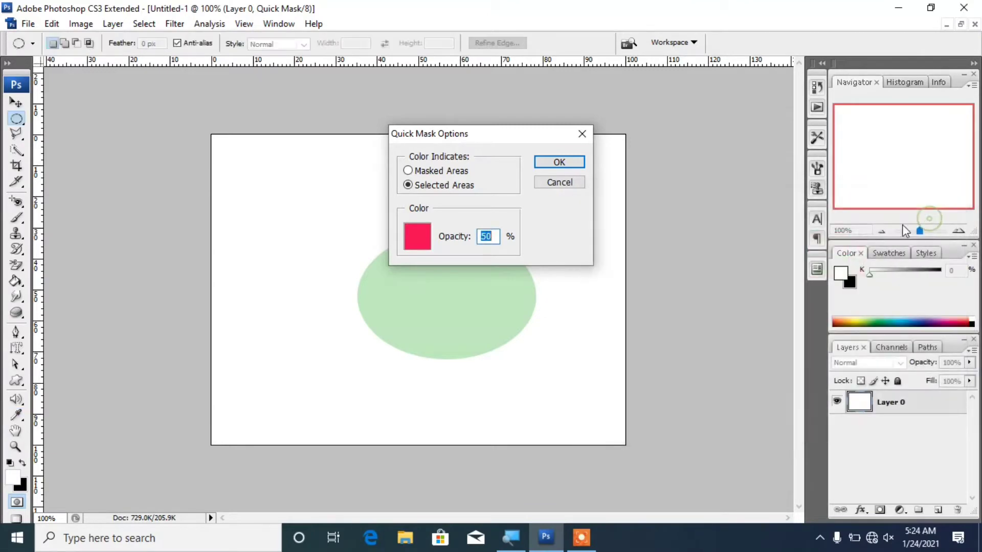
click(559, 163)
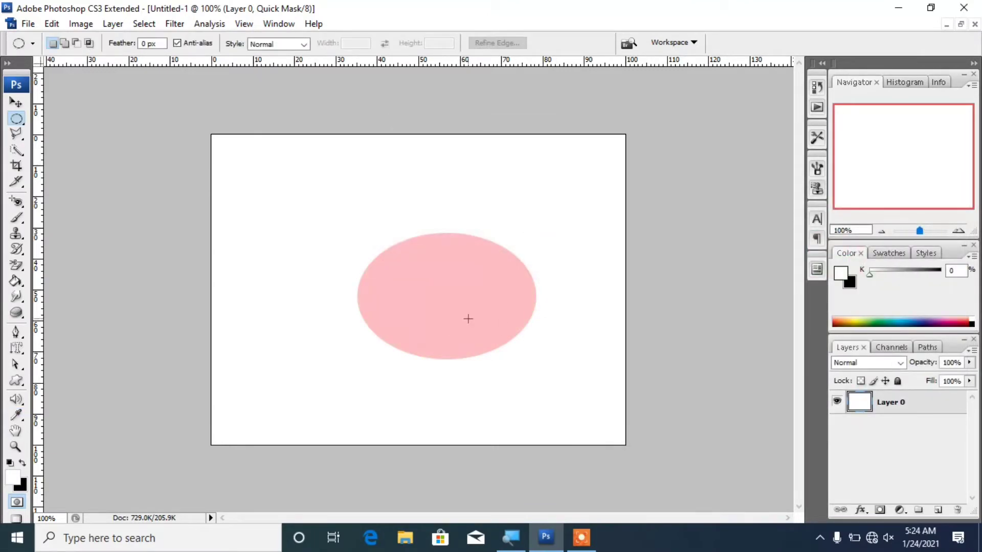
Paint white over the ellipse's upper-right edge with a 40 px brush to remove it from the mask, and return to Standard mode.
click(17, 218)
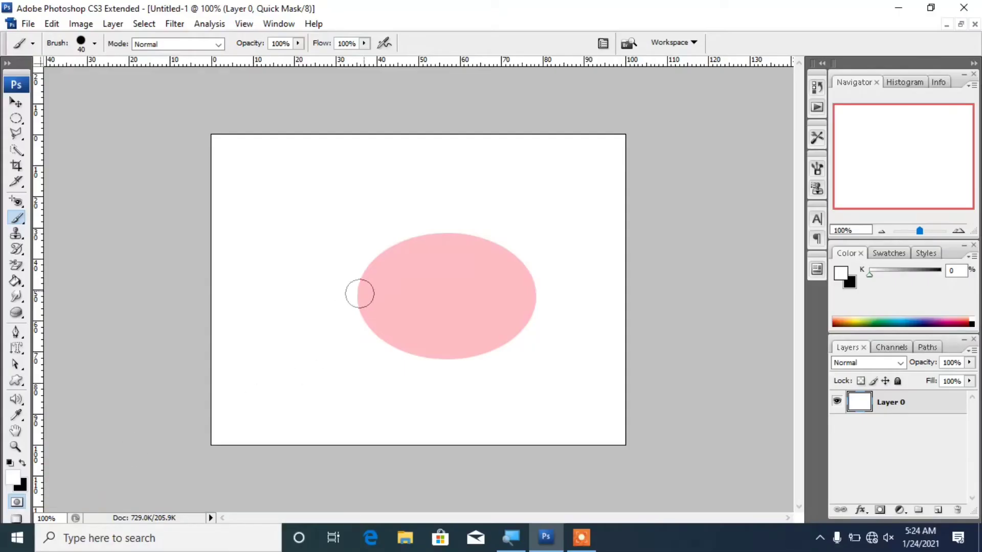
drag(476, 234, 515, 251)
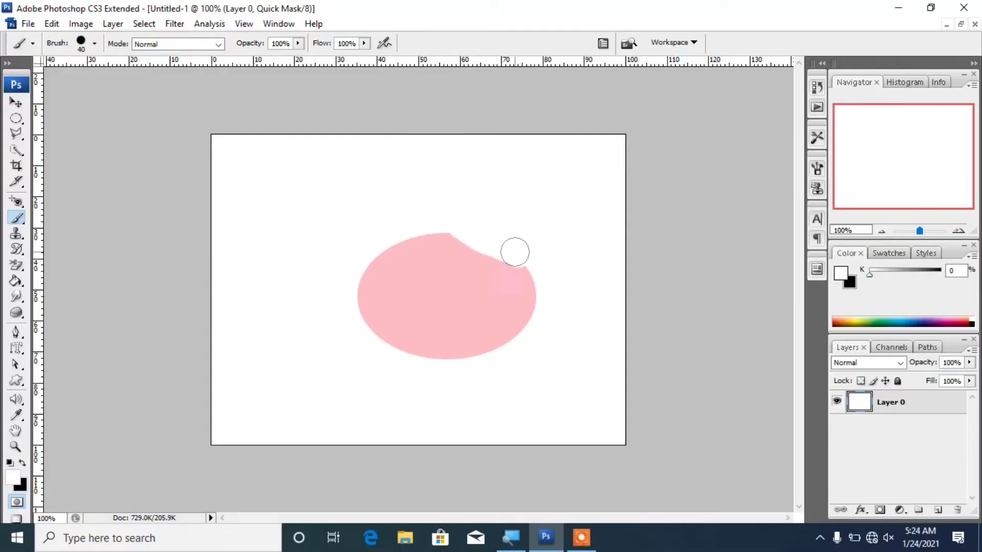
click(17, 503)
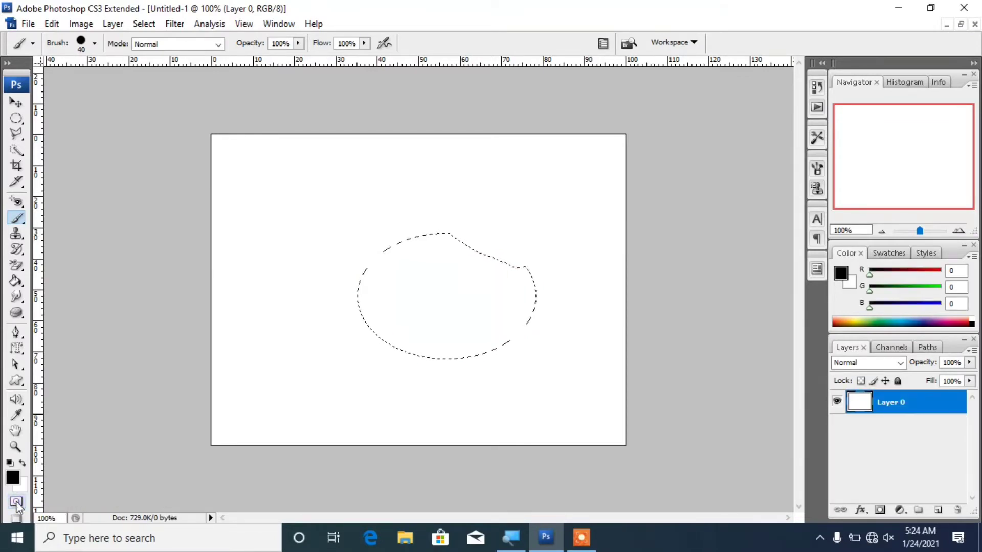
In Quick Mask mode, paint a white strip down through the ellipse to split the selection, and convert it back to an outline.
click(16, 503)
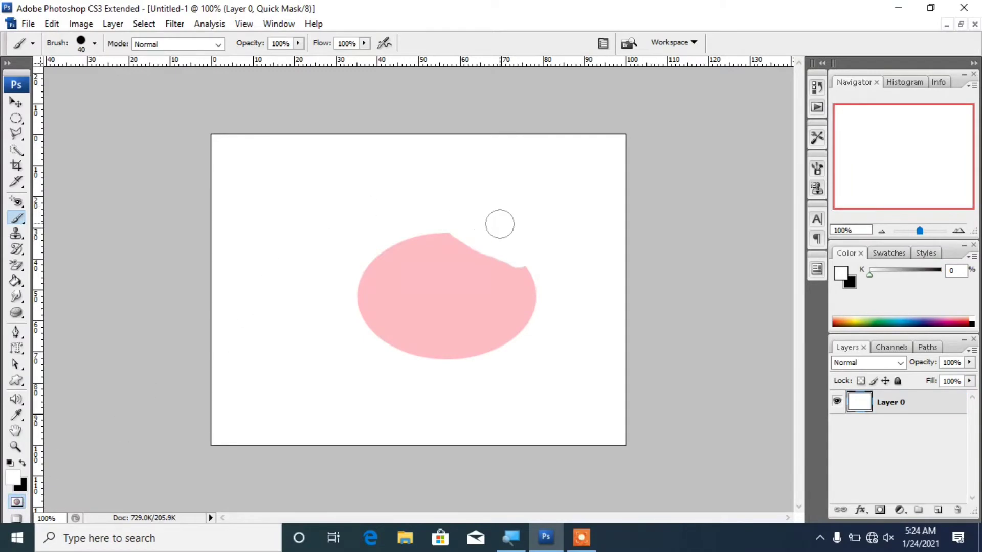
drag(469, 246, 485, 344)
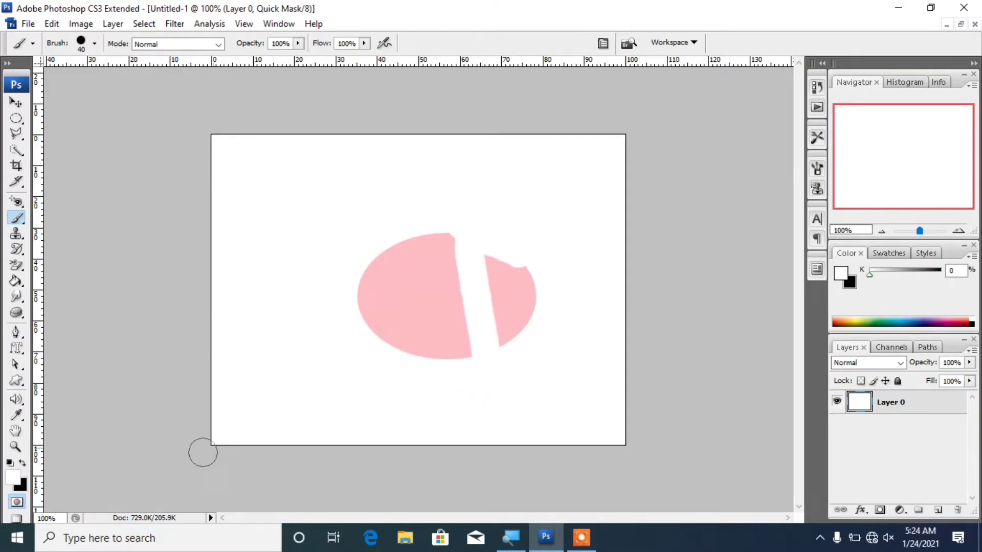
key(q)
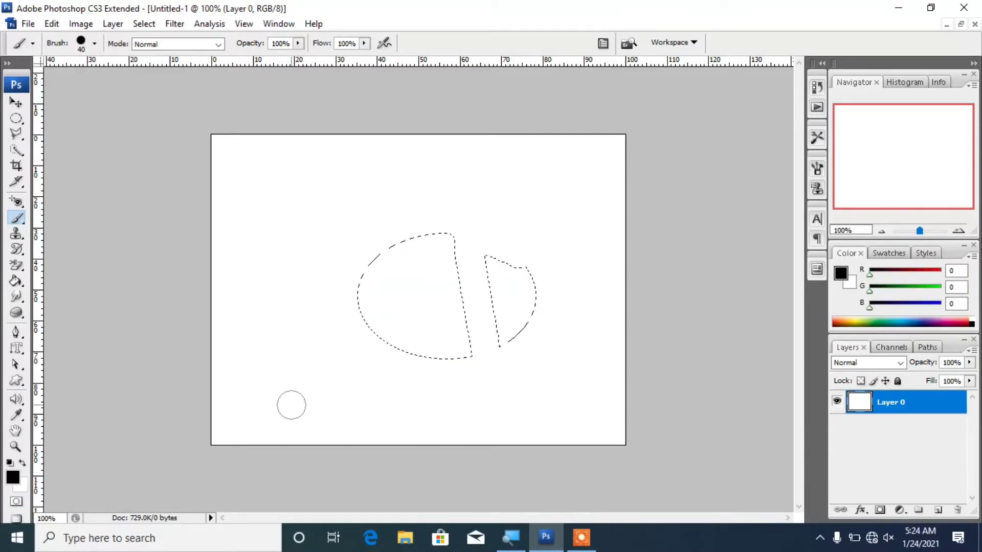
In Quick Mask mode, paint black over the gap and below the ellipse to add those areas, and return to Standard mode.
key(q)
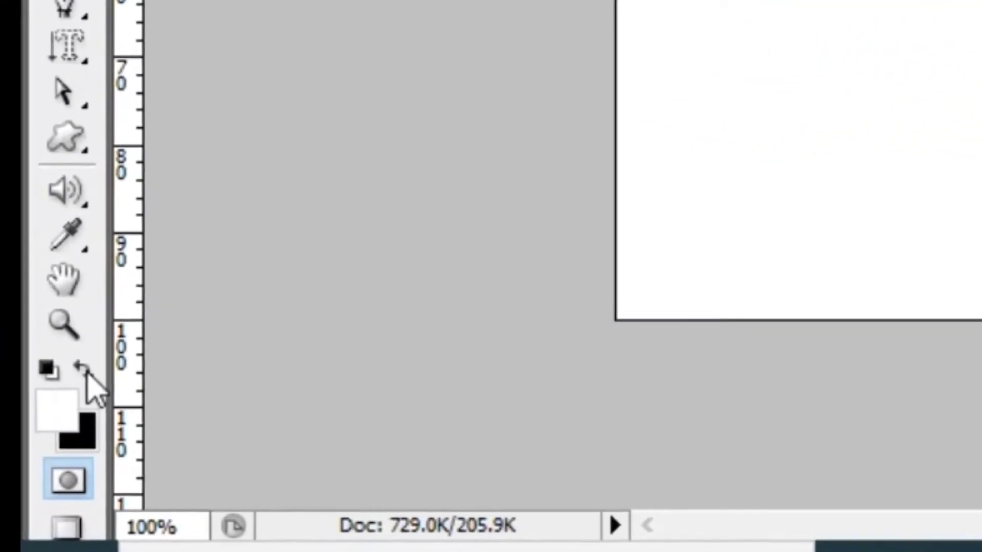
click(83, 369)
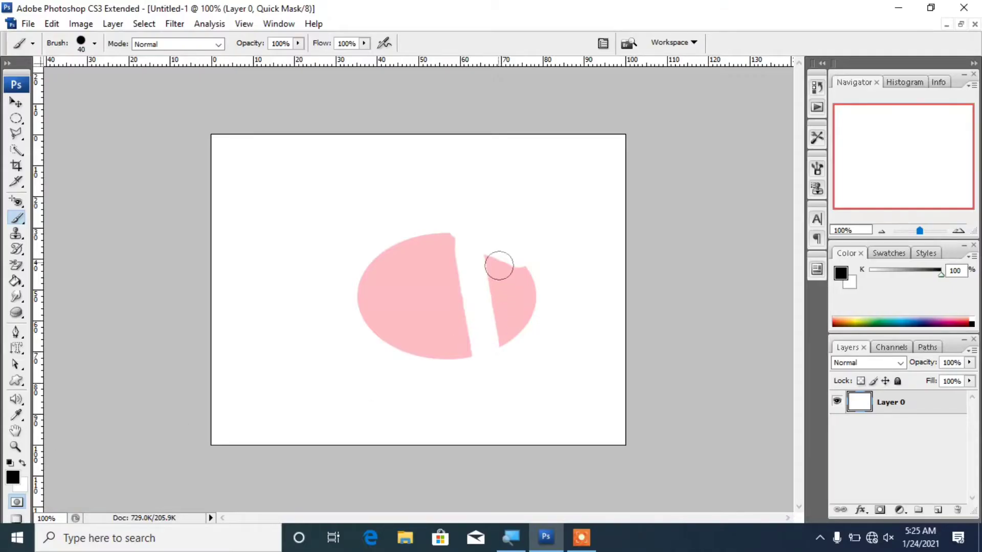
mouse_move(466, 251)
mouse_down()
mouse_move(468, 296)
mouse_move(505, 416)
mouse_up()
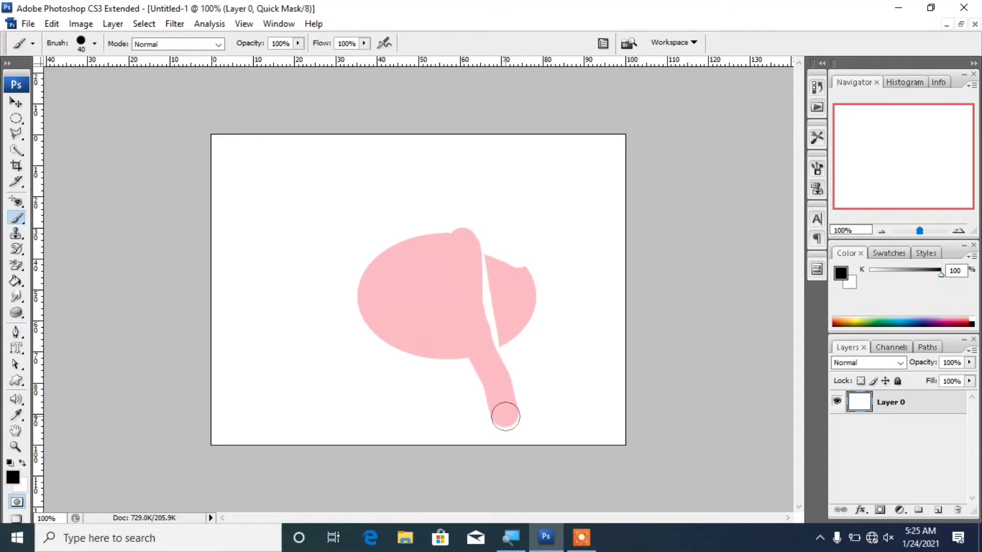
mouse_move(490, 238)
mouse_down()
mouse_move(506, 352)
mouse_move(532, 329)
mouse_up()
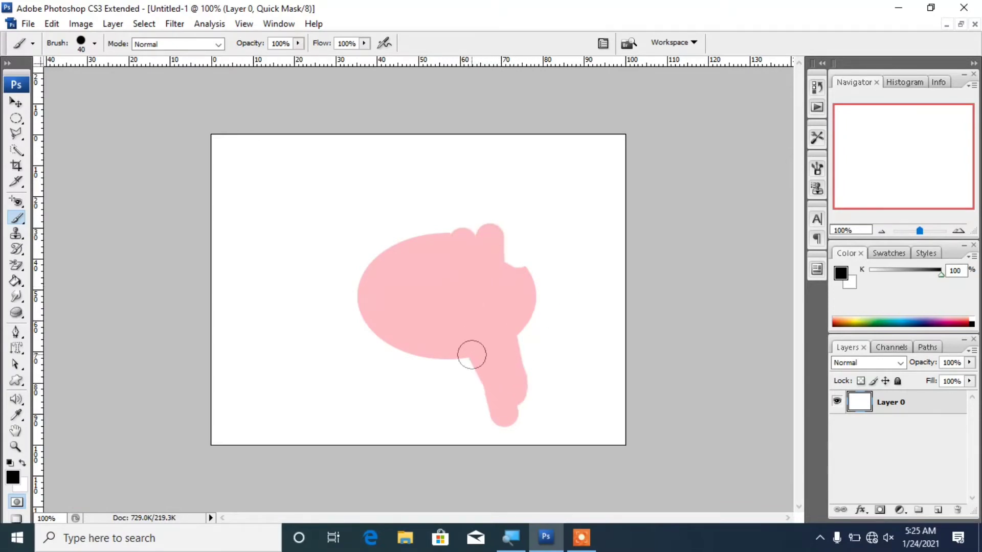
key(q)
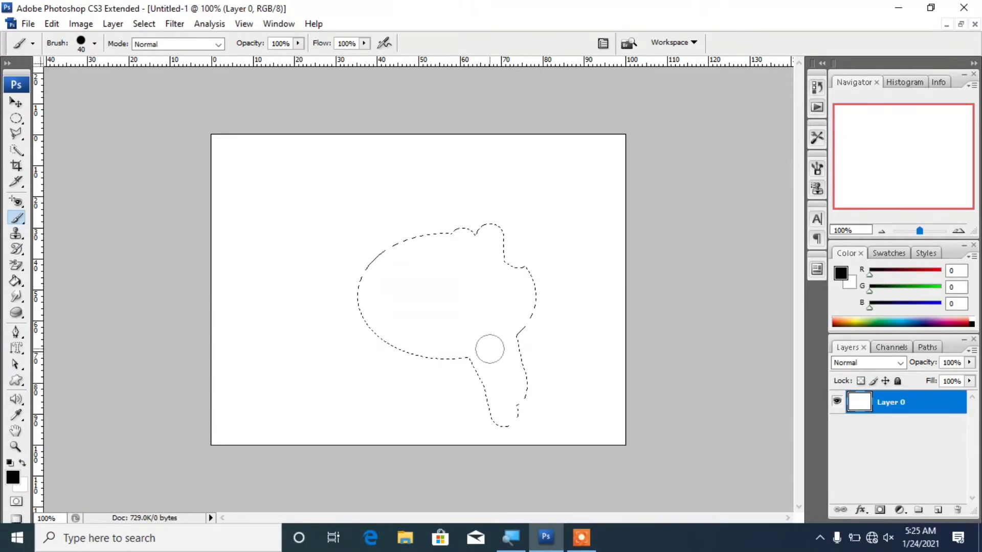
In Quick Mask mode, paint white over the tail below the ellipse to remove it, and return to Standard mode.
key(q)
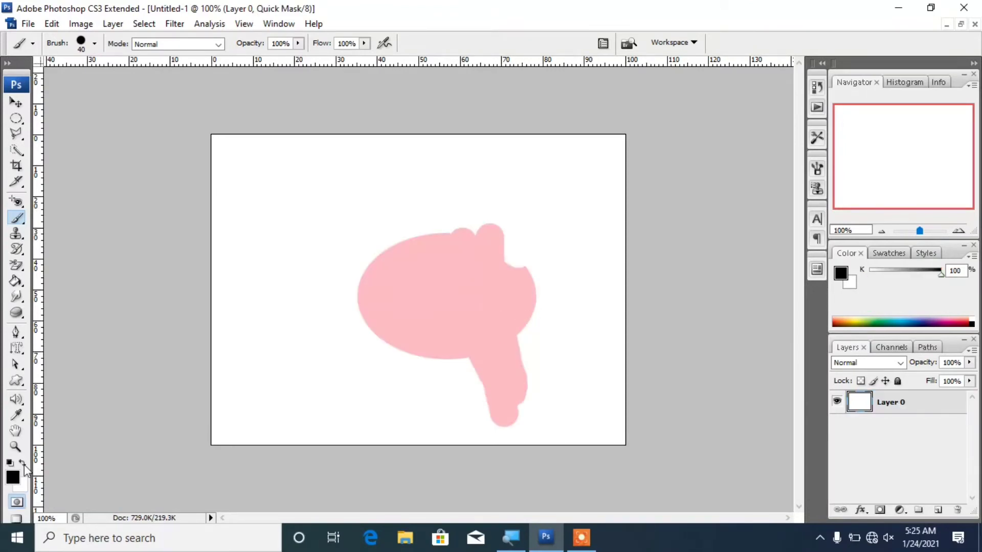
key(x)
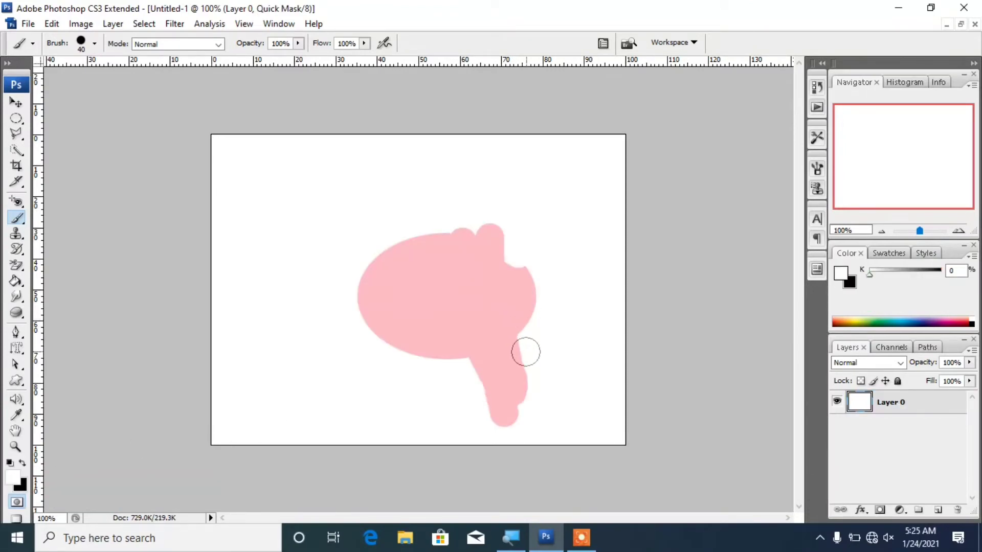
mouse_move(526, 352)
mouse_down()
mouse_move(477, 385)
mouse_move(543, 391)
mouse_move(499, 406)
mouse_up()
drag(507, 382, 513, 406)
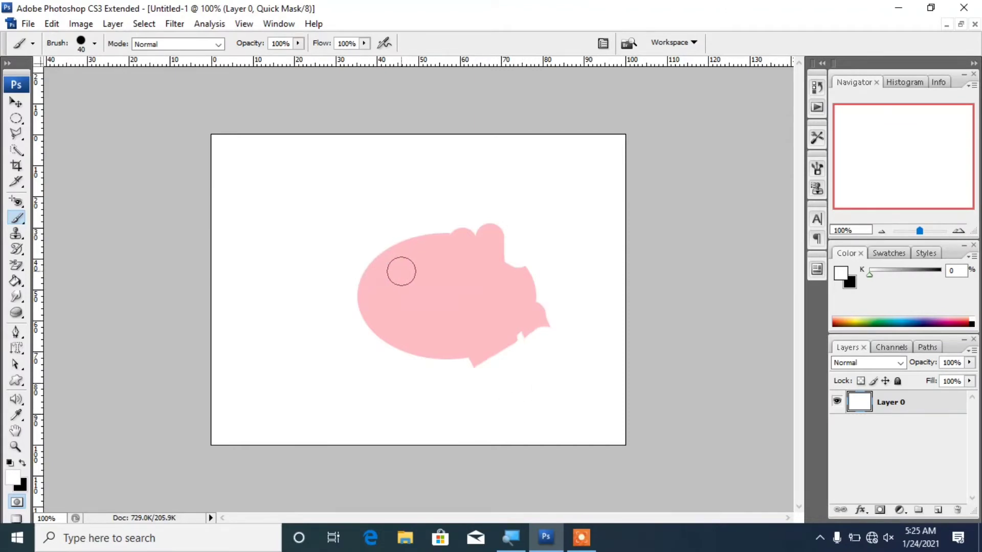
key(q)
Return to Standard mode and set the Quick Mask options to color Masked Areas in blue.
key(q)
double_click(17, 503)
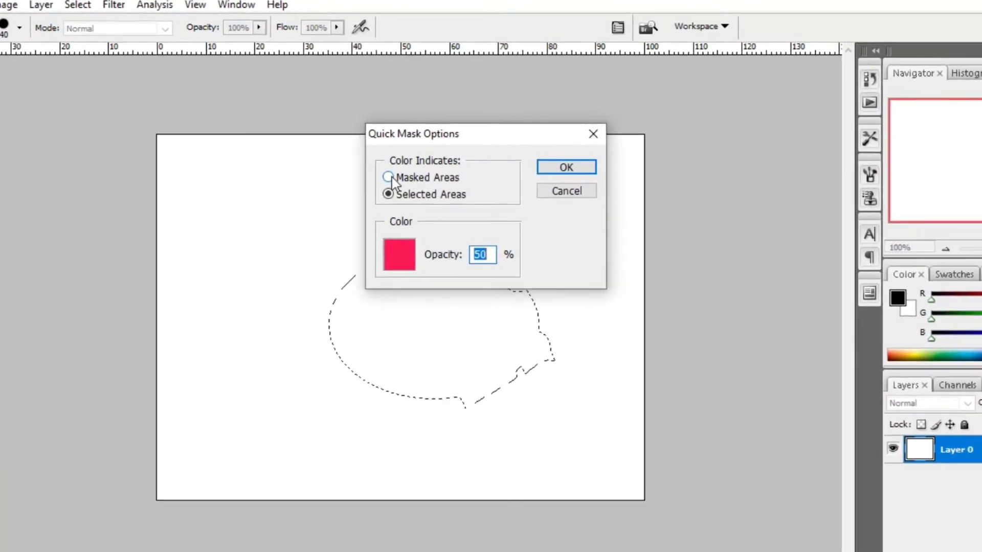
click(393, 176)
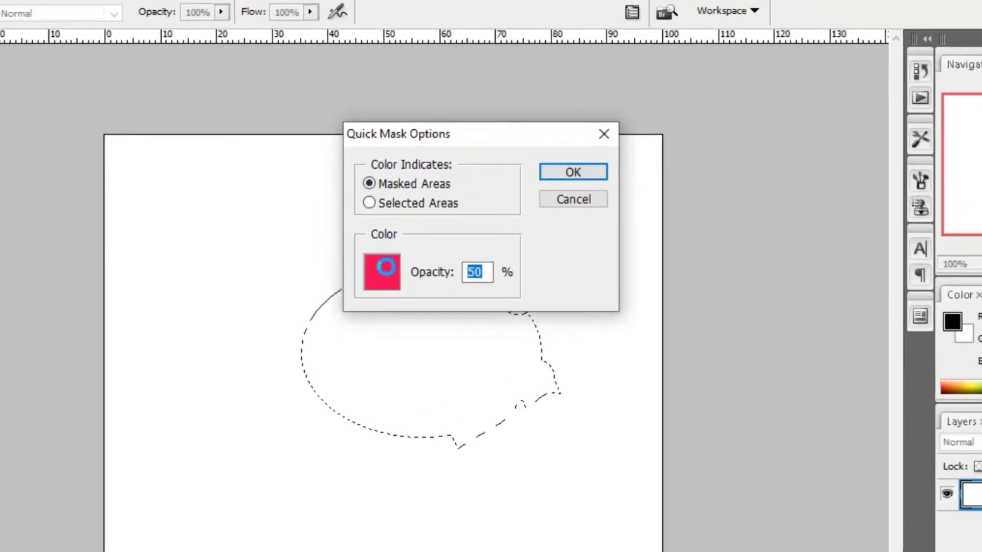
click(386, 266)
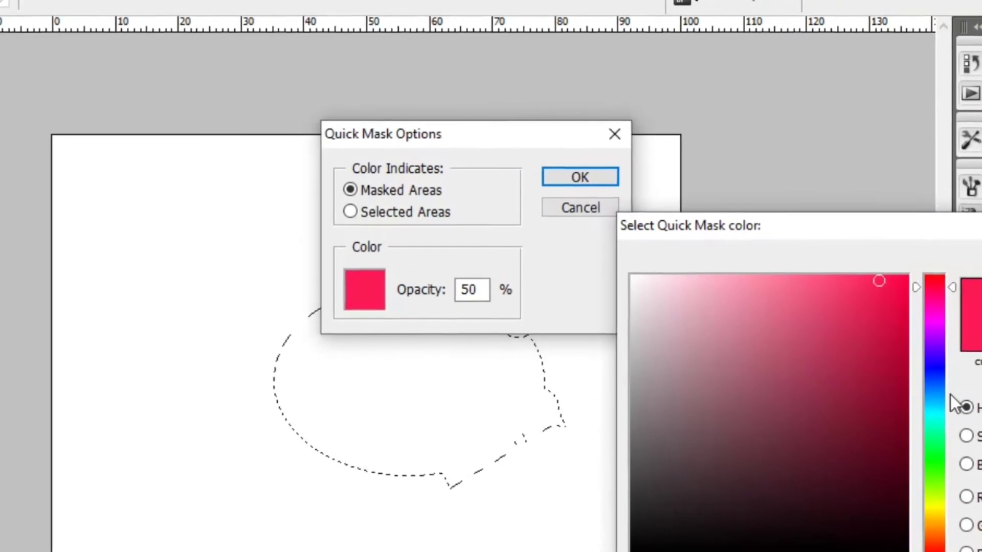
click(922, 366)
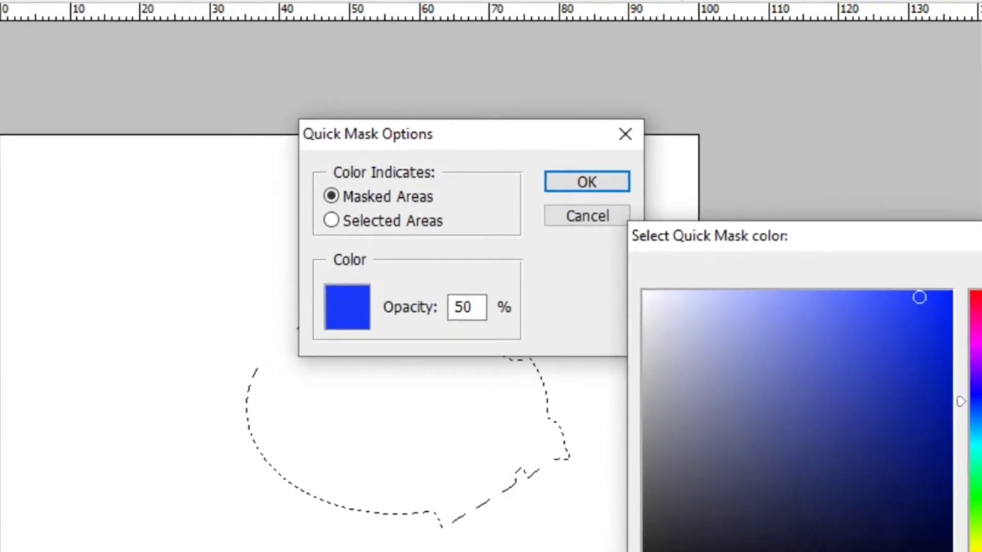
key(Return)
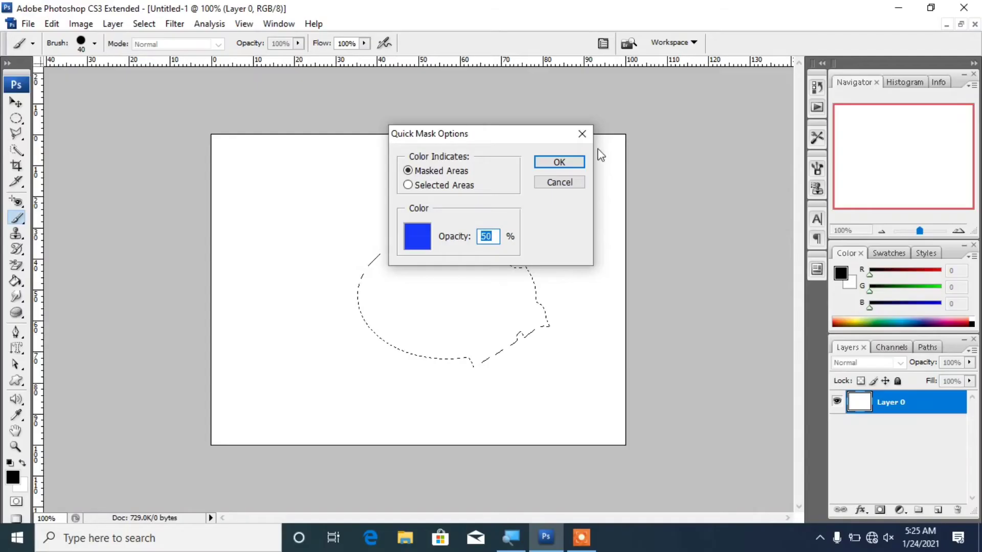
click(592, 185)
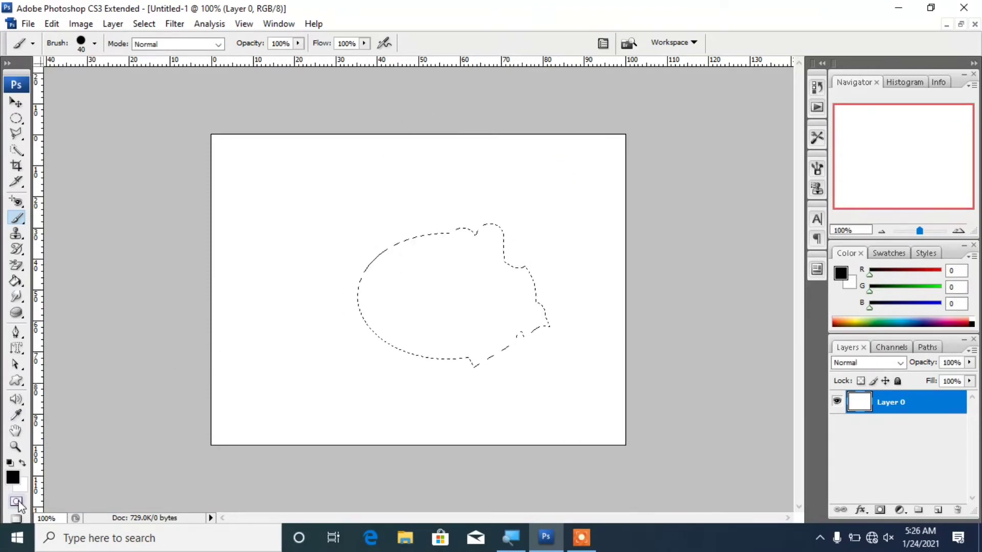
In Quick Mask mode, paint white diagonally across the shape's upper-right edge to extend the selection, and return to Standard mode.
click(17, 502)
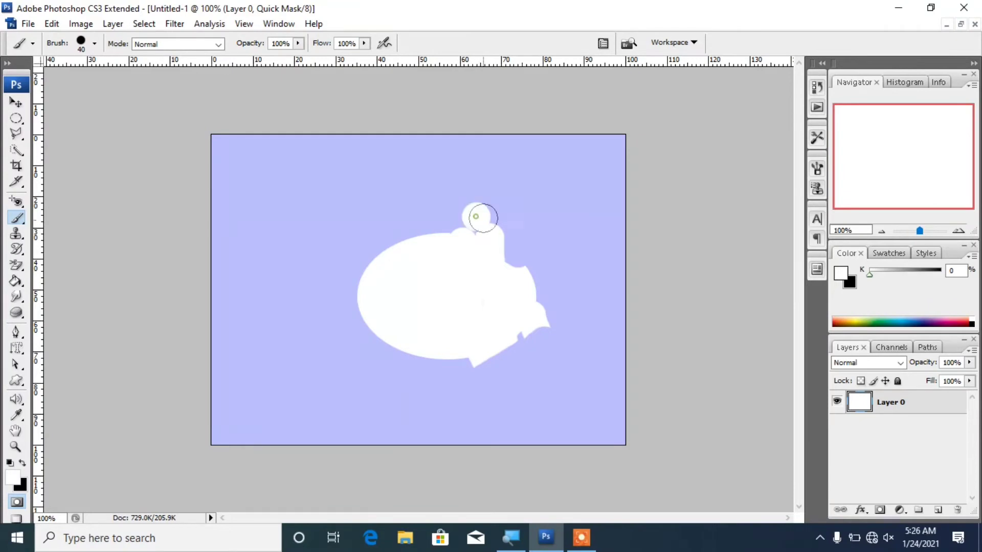
drag(482, 218, 545, 262)
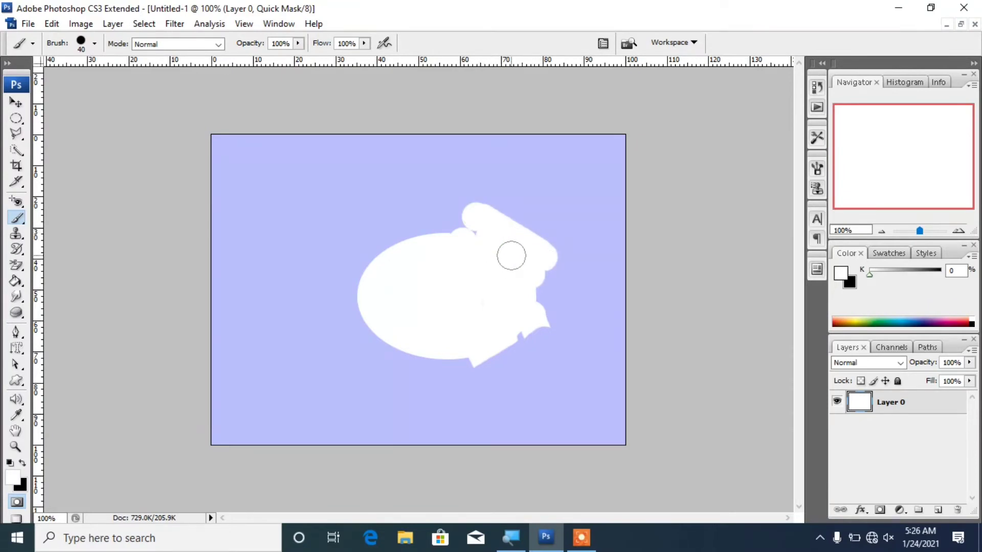
key(q)
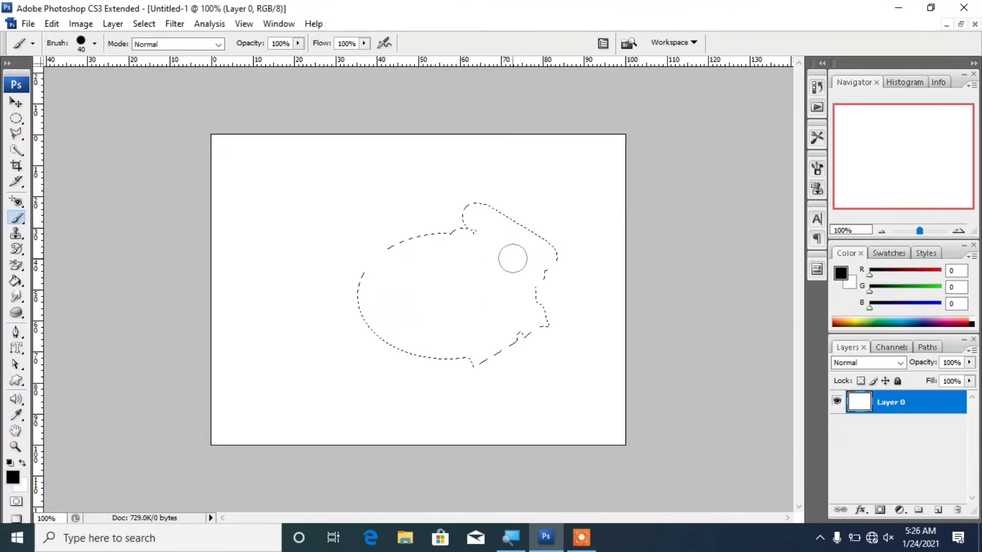
In Quick Mask mode, paint black down the shape's right side to mask that area, and return to Standard mode.
key(q)
key(x)
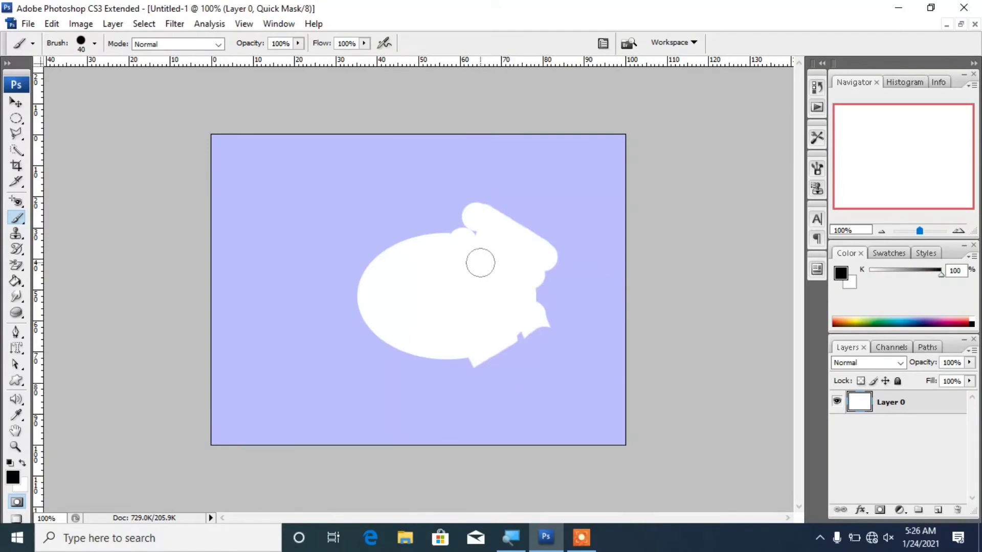
drag(516, 228, 538, 303)
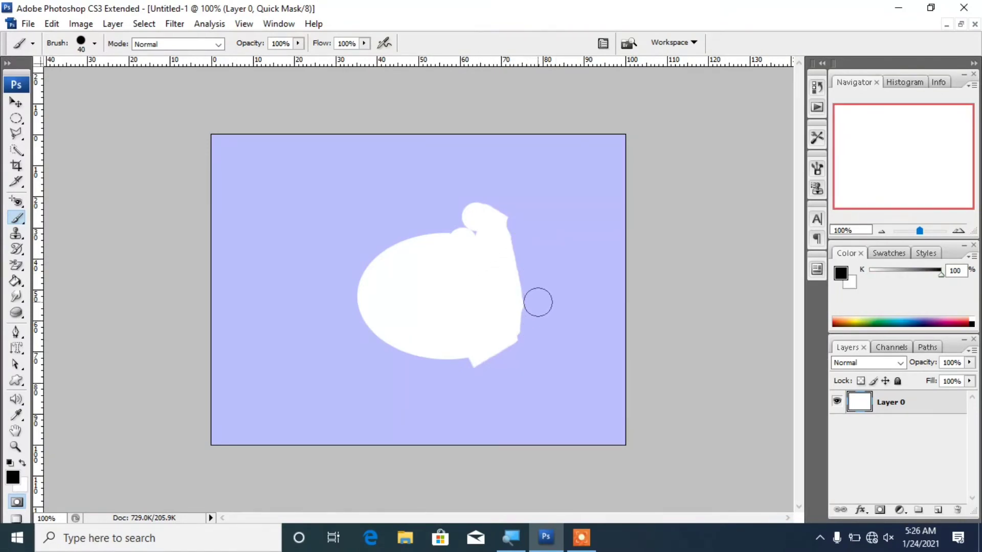
key(q)
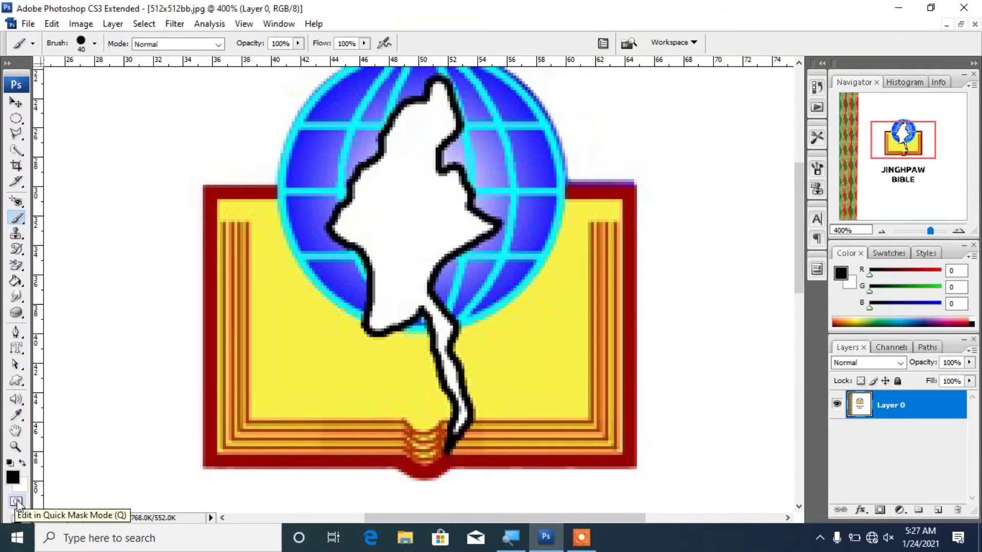
Change the Quick Mask color to red fa1a35 for the 512x512bb.jpg logo image.
double_click(17, 502)
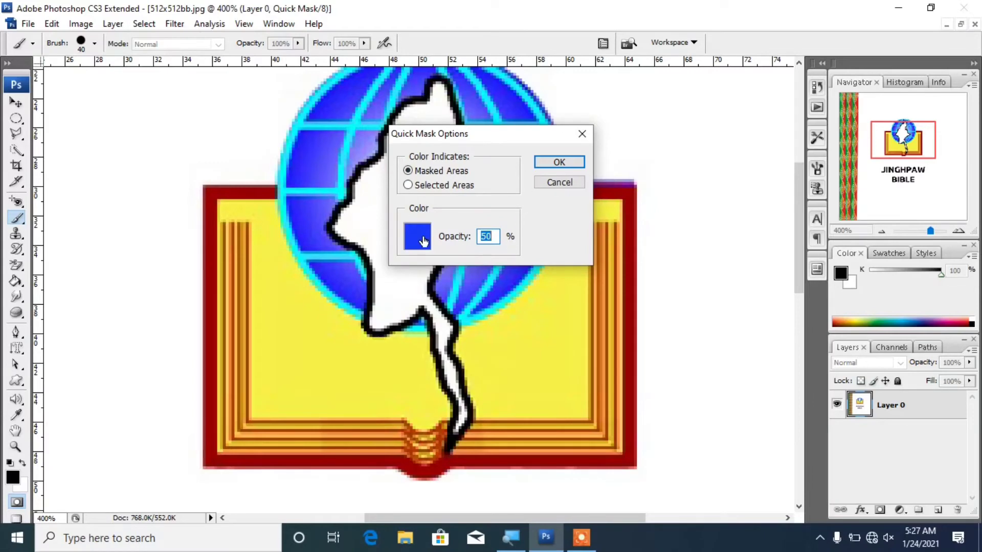
click(424, 240)
click(792, 231)
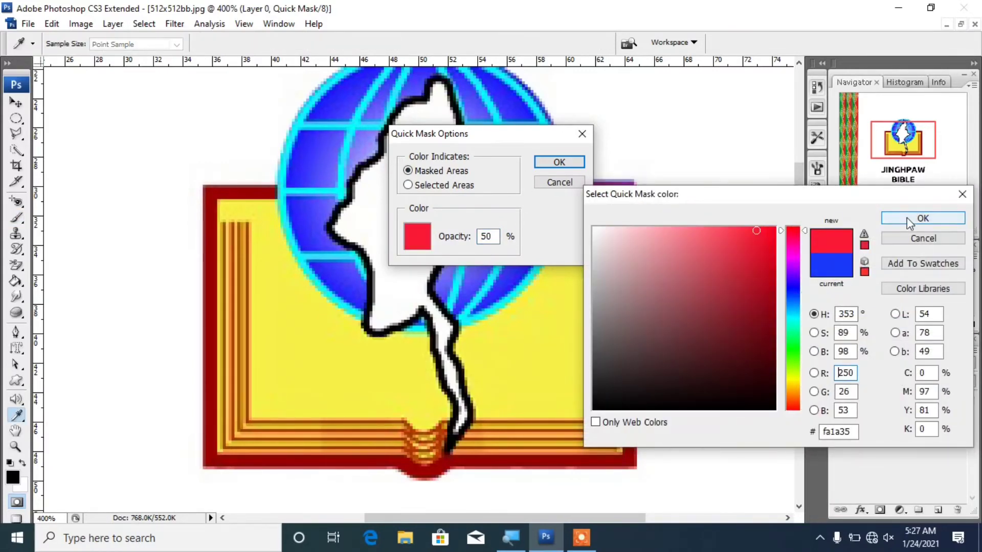
click(908, 221)
click(559, 162)
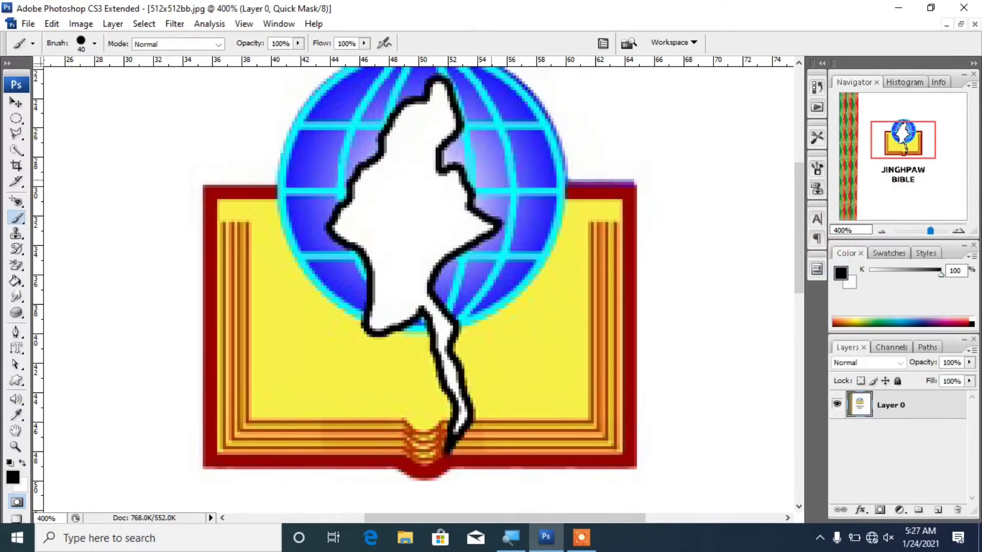
Select the book in the logo with a rectangular marquee along its outer border, and enter Quick Mask mode.
click(16, 119)
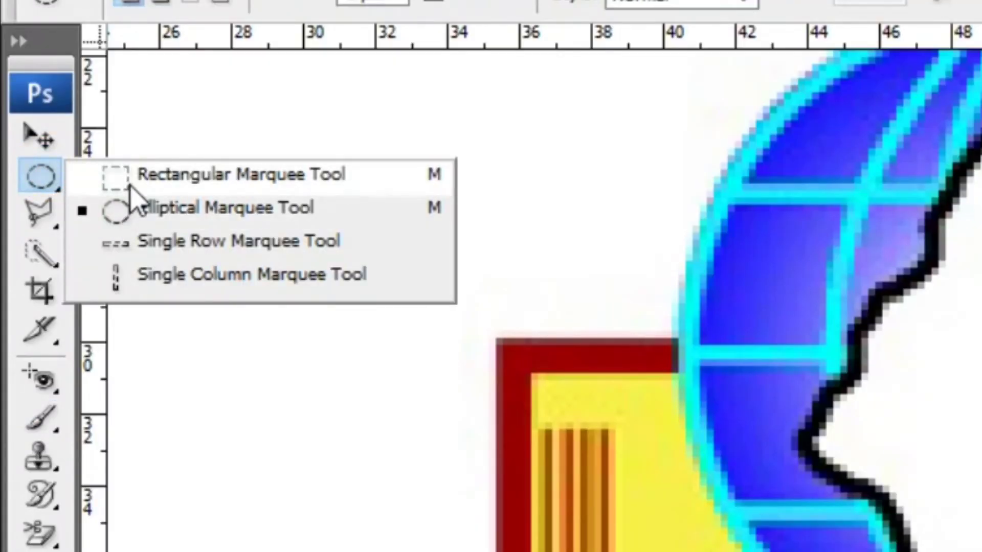
click(136, 178)
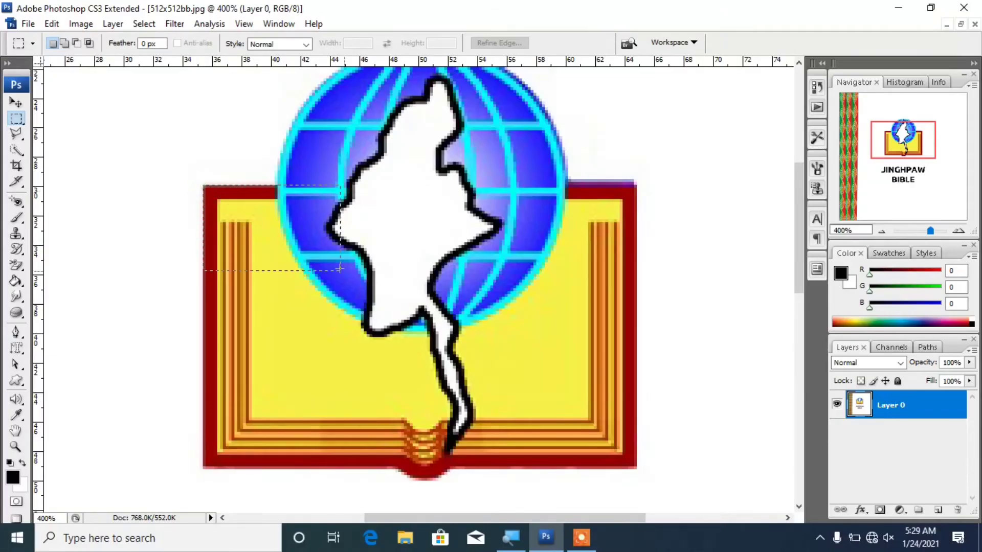
drag(610, 465, 636, 472)
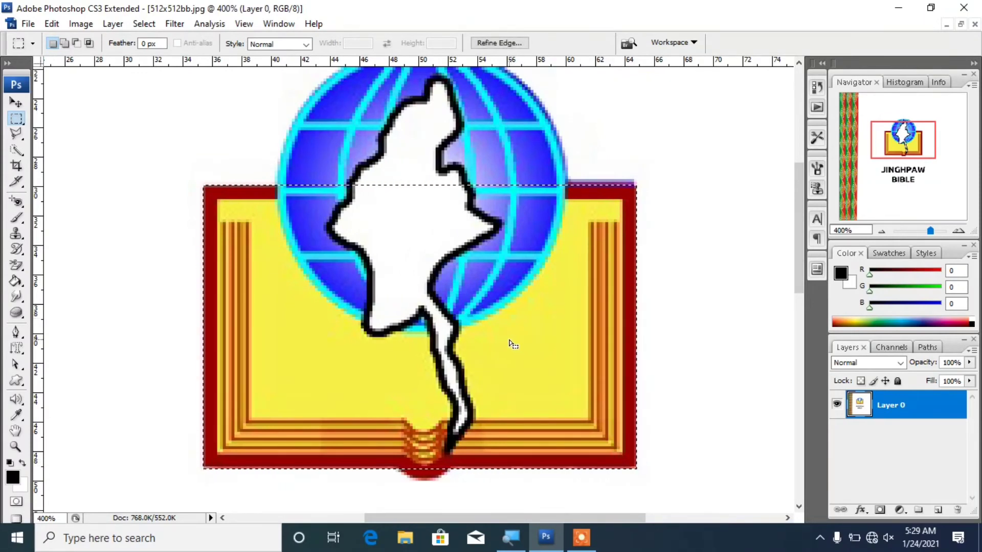
key(q)
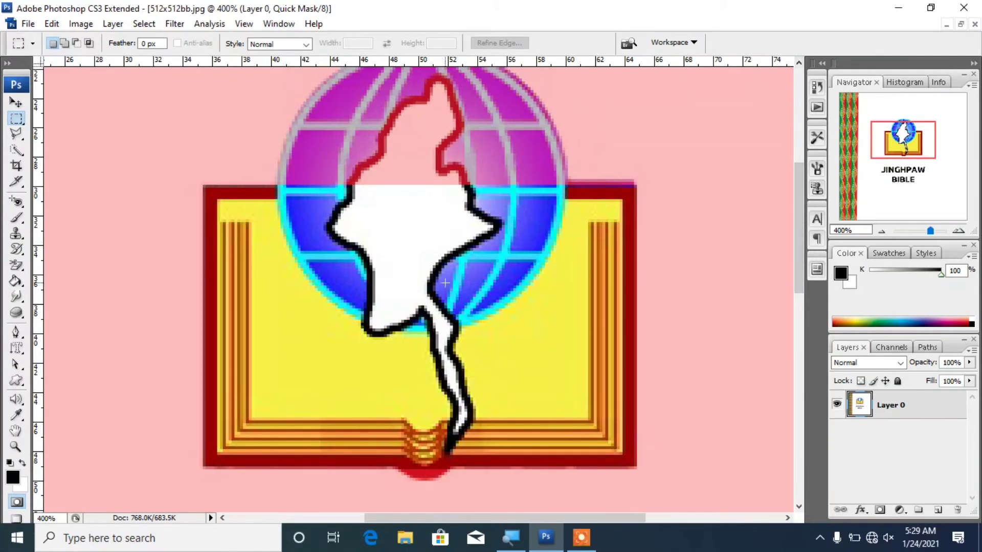
Paint white along the upper edge of the globe with a 15 px brush to remove the mask there.
scroll(454, 246, up, 3)
scroll(454, 247, up, 1)
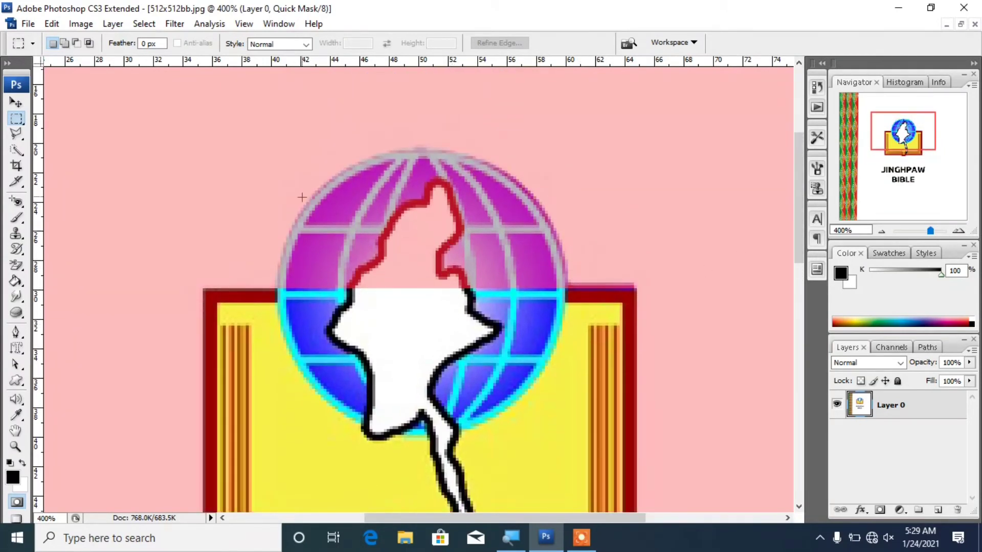
click(16, 218)
right_click(18, 221)
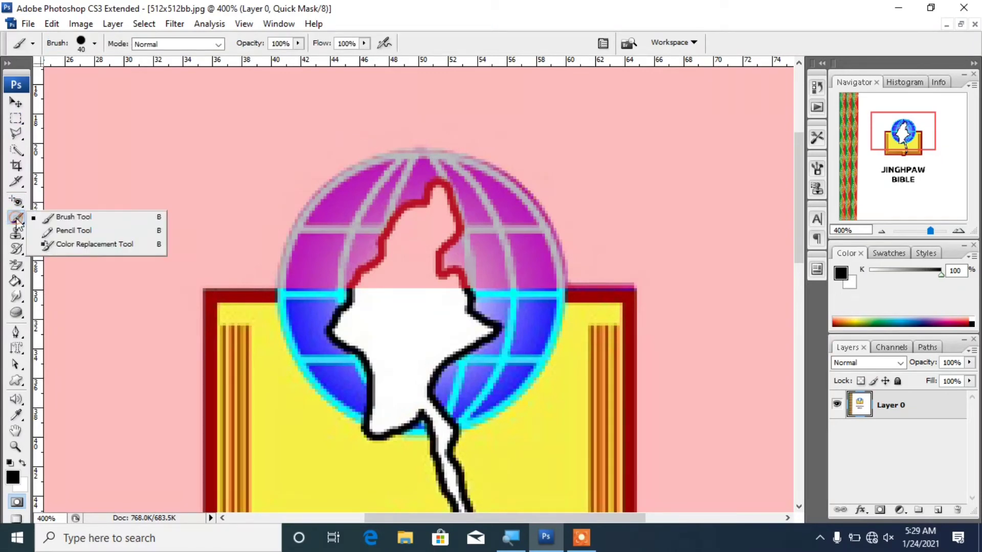
click(61, 220)
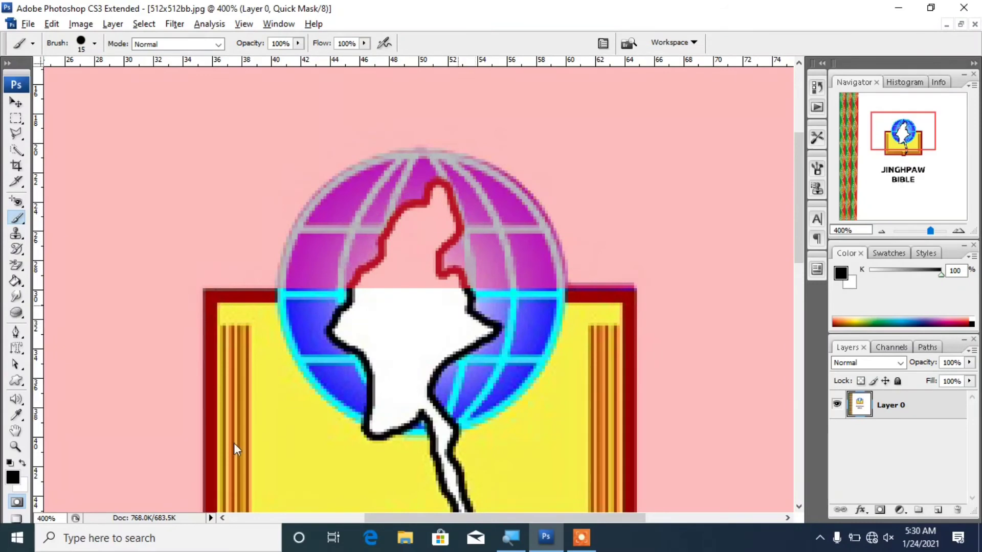
click(24, 463)
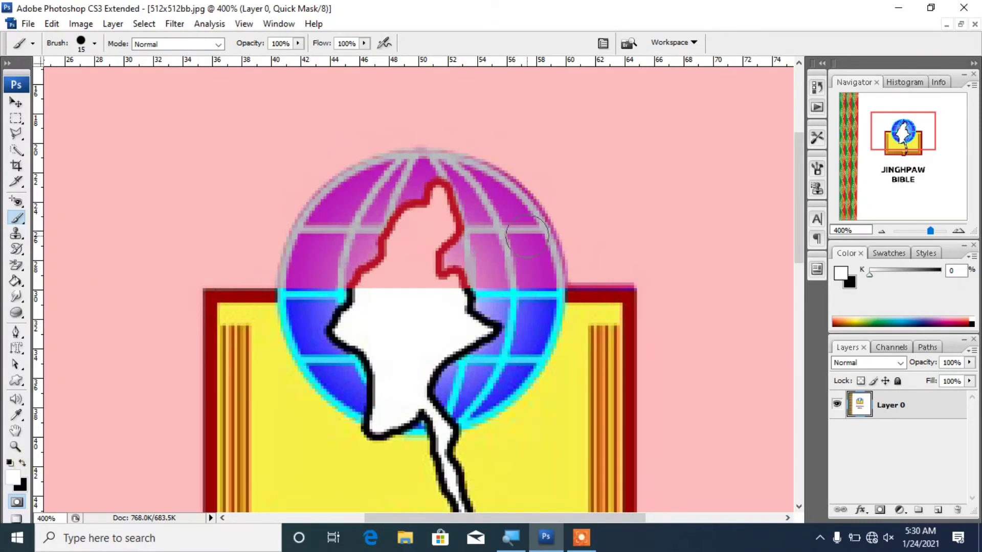
mouse_move(400, 171)
mouse_down()
mouse_move(407, 166)
mouse_move(353, 205)
mouse_move(376, 178)
mouse_up()
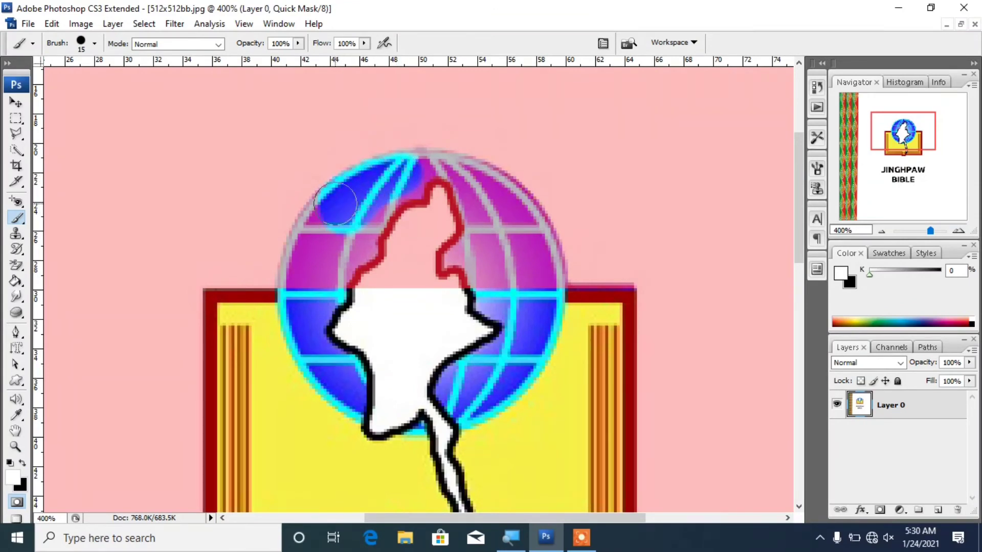
mouse_move(335, 203)
mouse_down()
mouse_move(300, 262)
mouse_move(300, 306)
mouse_move(355, 192)
mouse_move(373, 183)
mouse_move(421, 173)
mouse_move(507, 199)
mouse_move(404, 169)
mouse_move(519, 208)
mouse_move(546, 266)
mouse_up()
Enlarge the brush to 35 px, paint white over the rest of the globe's upper half, and return to Standard mode.
key(bracketright)
key(bracketright)
drag(371, 254, 459, 304)
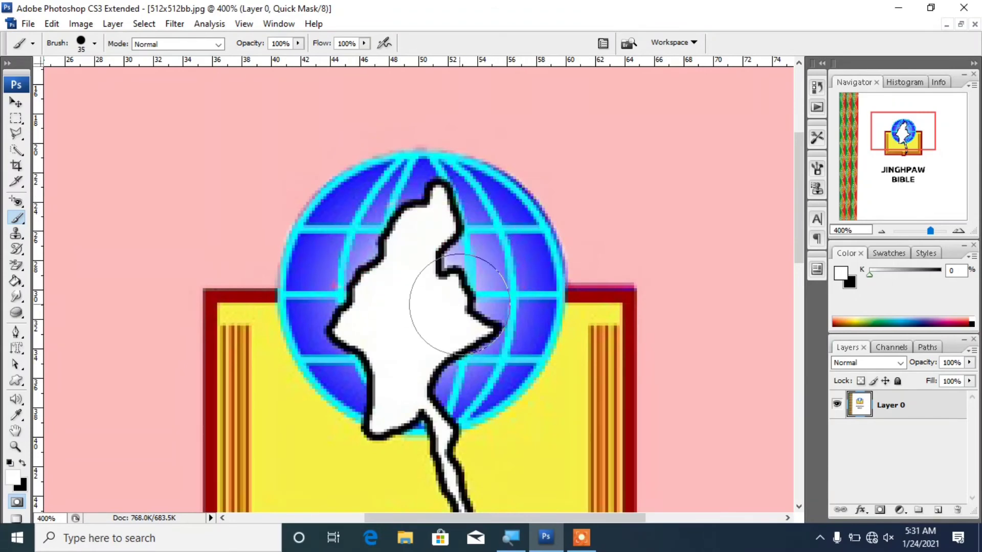
key(q)
key(q)
key(q)
In Quick Mask mode, paint white over the bump below the book's spine with a 20 px brush, and return to Standard mode.
scroll(416, 358, down, 3)
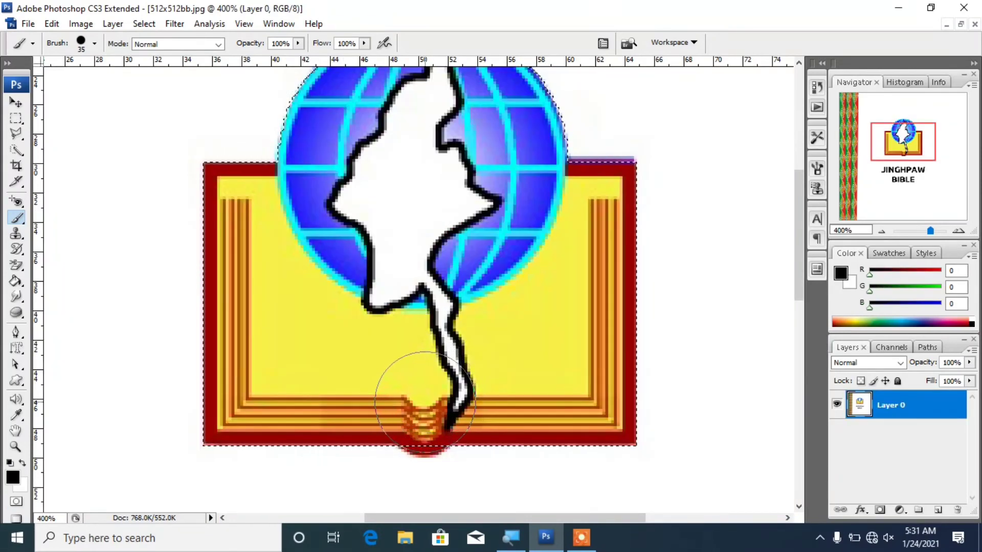
key(q)
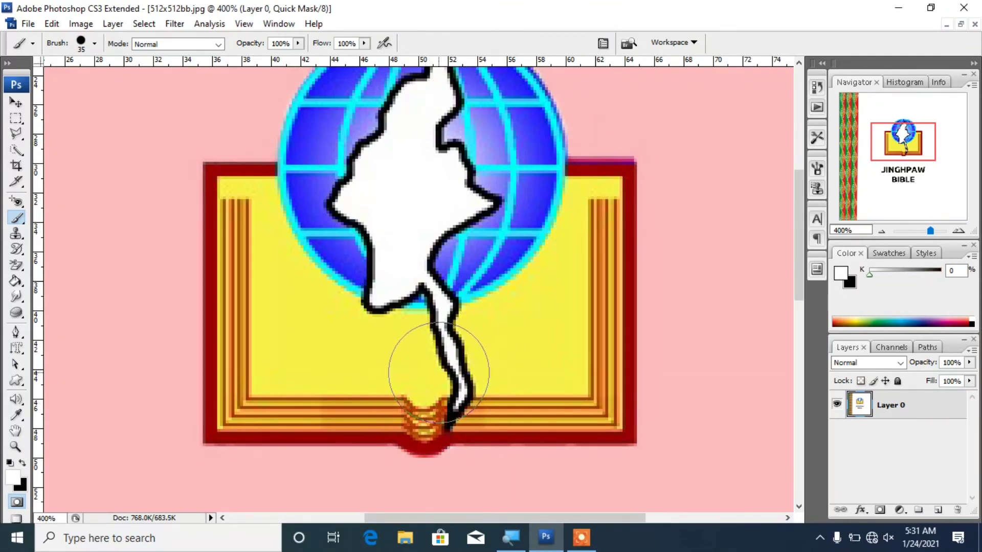
key(x)
key(q)
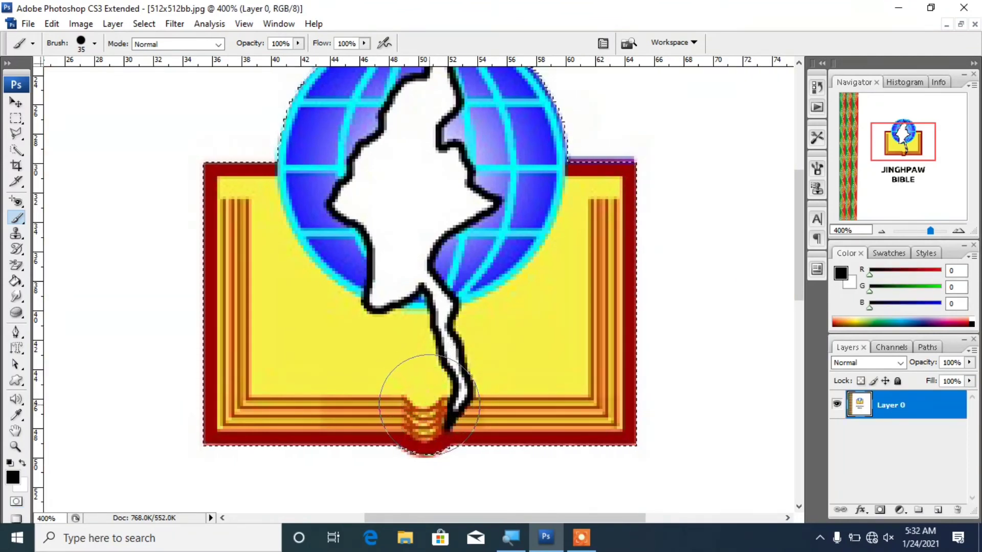
key(bracketleft)
key(bracketleft)
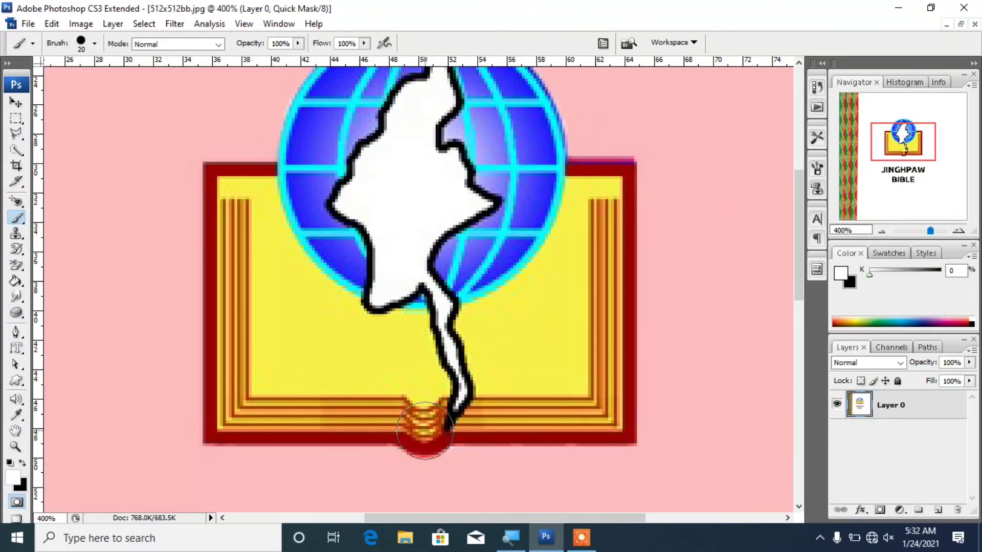
click(425, 430)
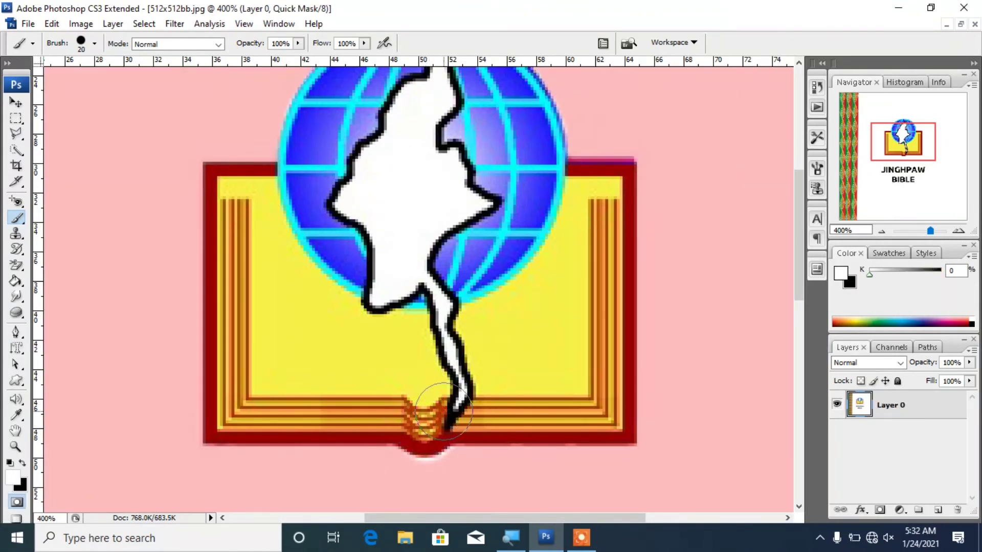
key(q)
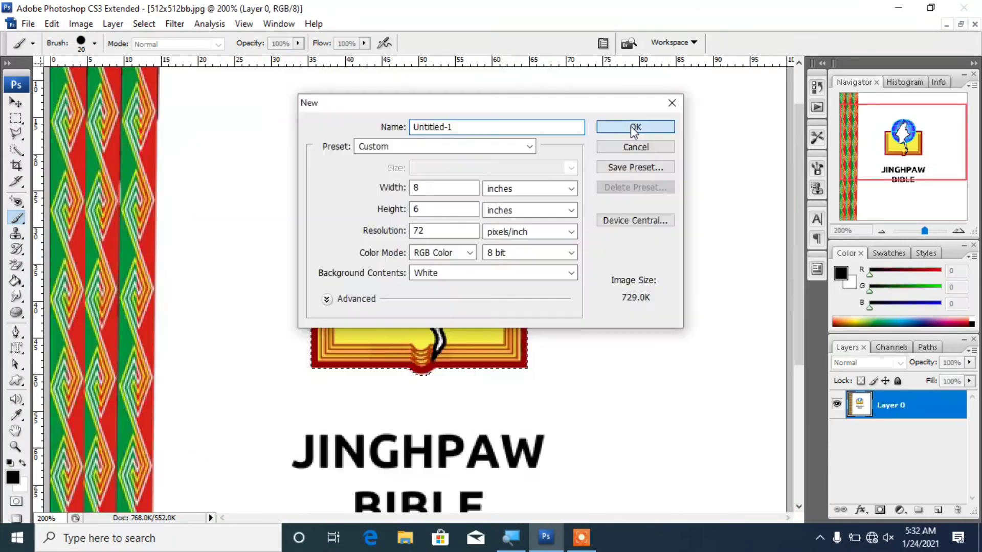
Create a new 8 × 6 inch, 72 pixels/inch RGB document with a white background and move the selected logo into it.
click(635, 128)
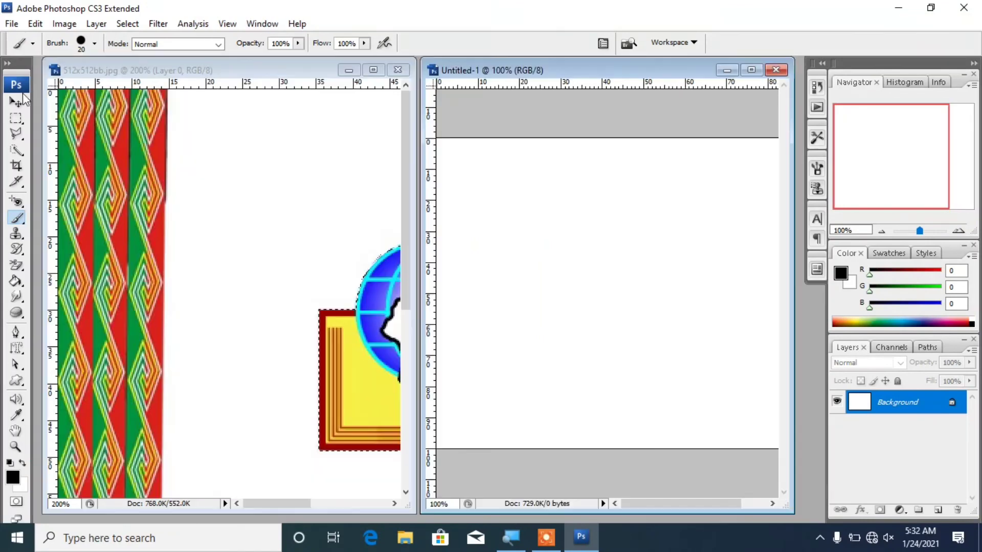
click(17, 104)
drag(365, 329, 584, 328)
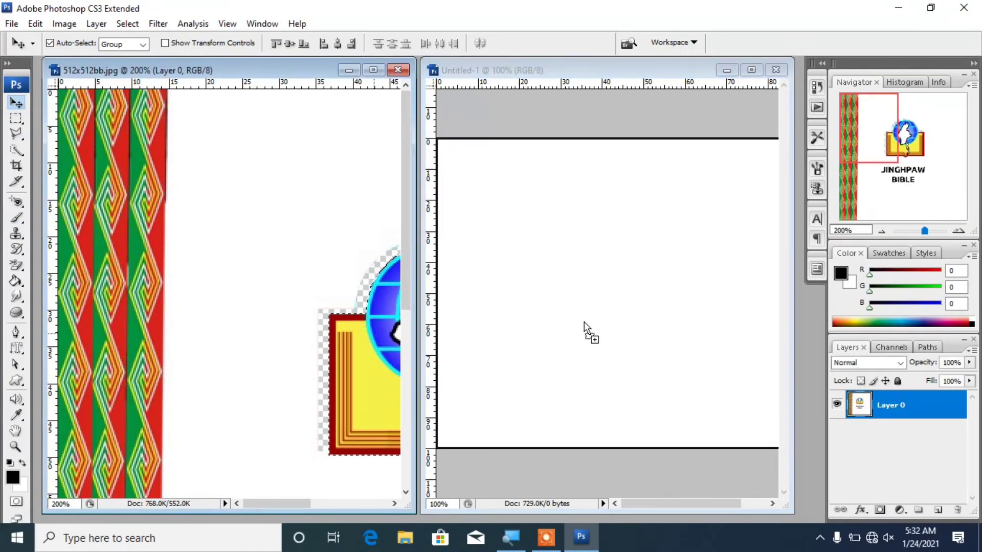